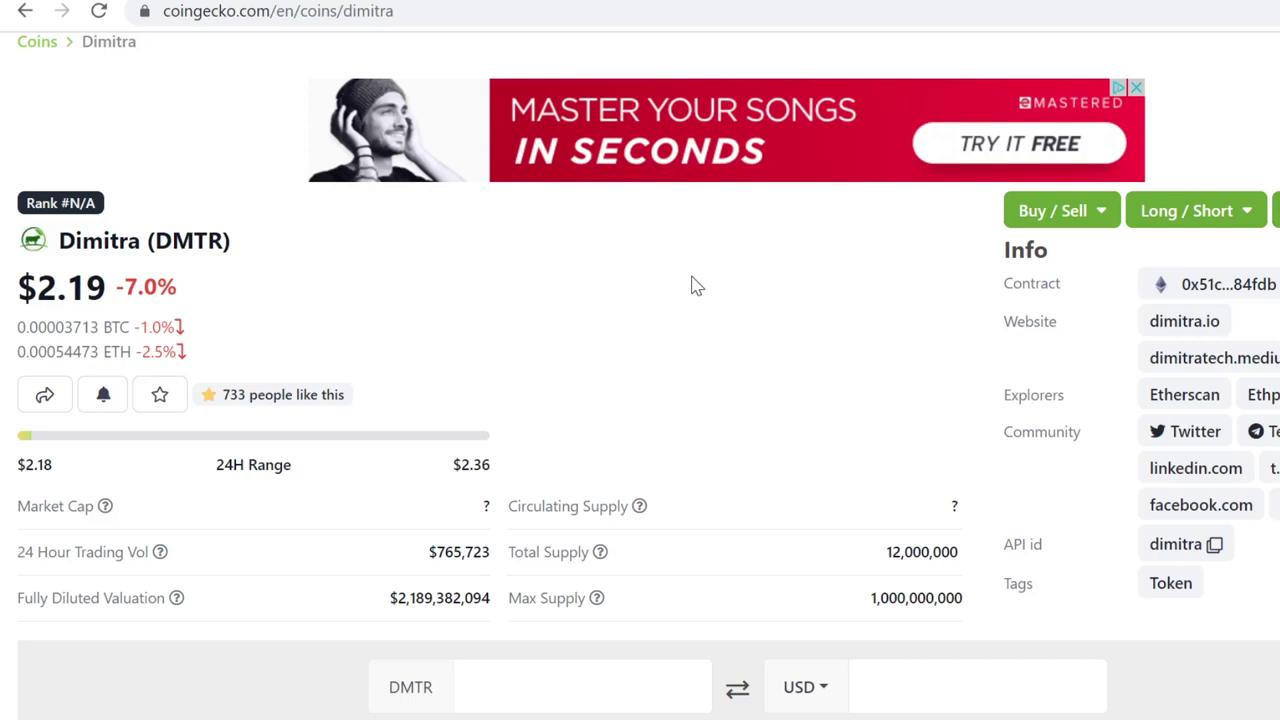
Scroll the Dimitra coin page down to the Markets section listing KuCoin's DMTR/USDT pair.
{"action": "scroll", "coordinate": [720, 290], "scroll_direction": "down", "scroll_amount": 2}
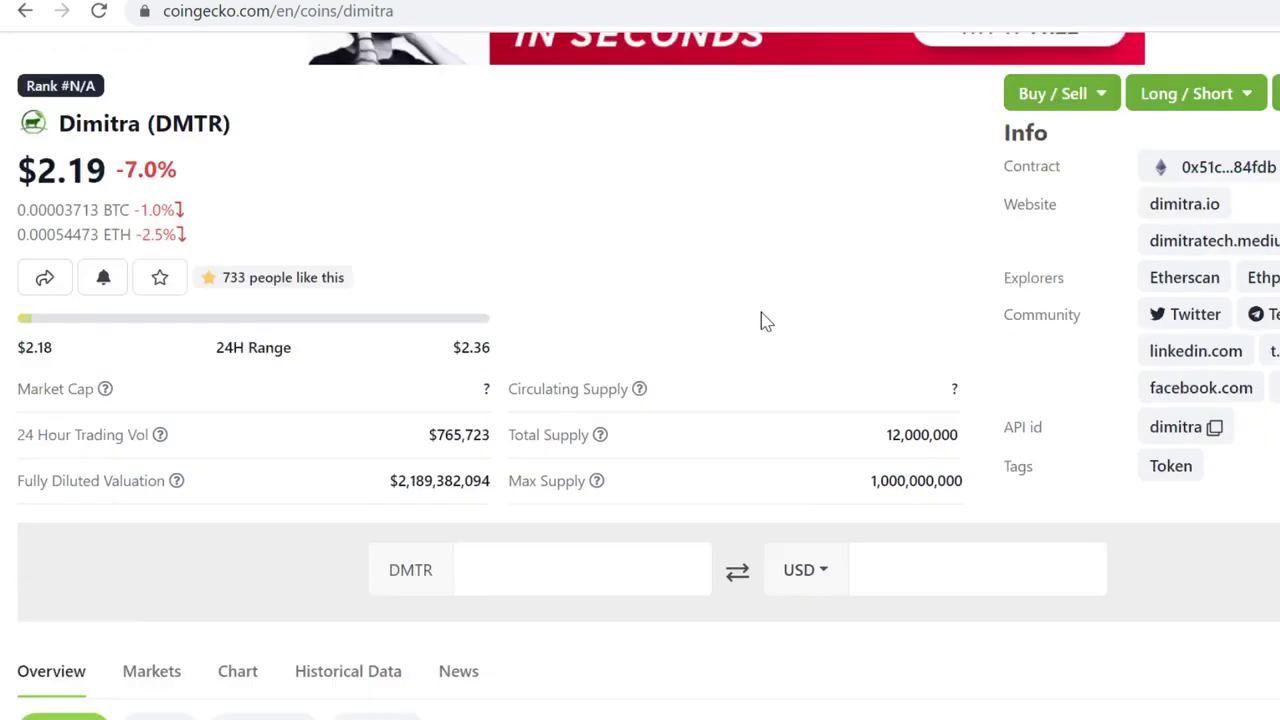
{"action": "scroll", "coordinate": [770, 315], "scroll_direction": "up", "scroll_amount": 1}
{"action": "scroll", "coordinate": [790, 280], "scroll_direction": "down", "scroll_amount": 6}
{"action": "scroll", "coordinate": [790, 240], "scroll_direction": "down", "scroll_amount": 5}
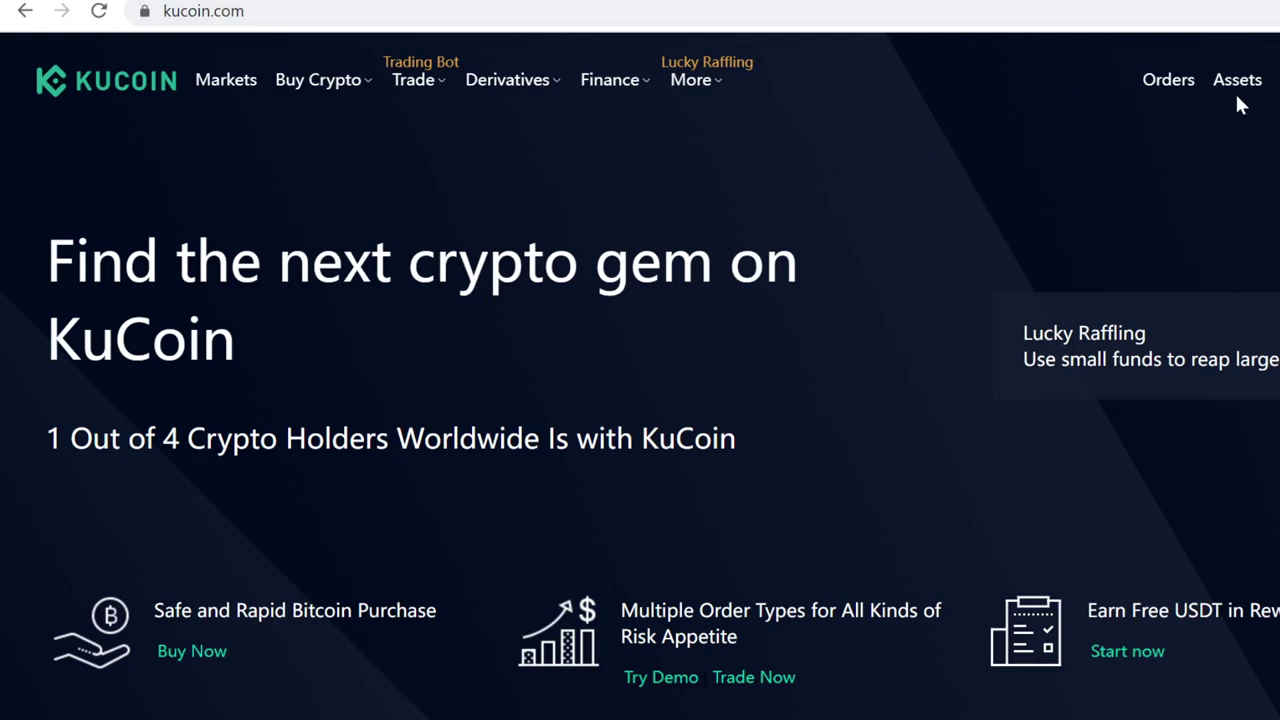
Open KuCoin's Main Account page and review its 3.59012398 USDT balance.
{"action": "mouse_move", "coordinate": [1237, 92]}
{"action": "left_click", "coordinate": [1188, 298]}
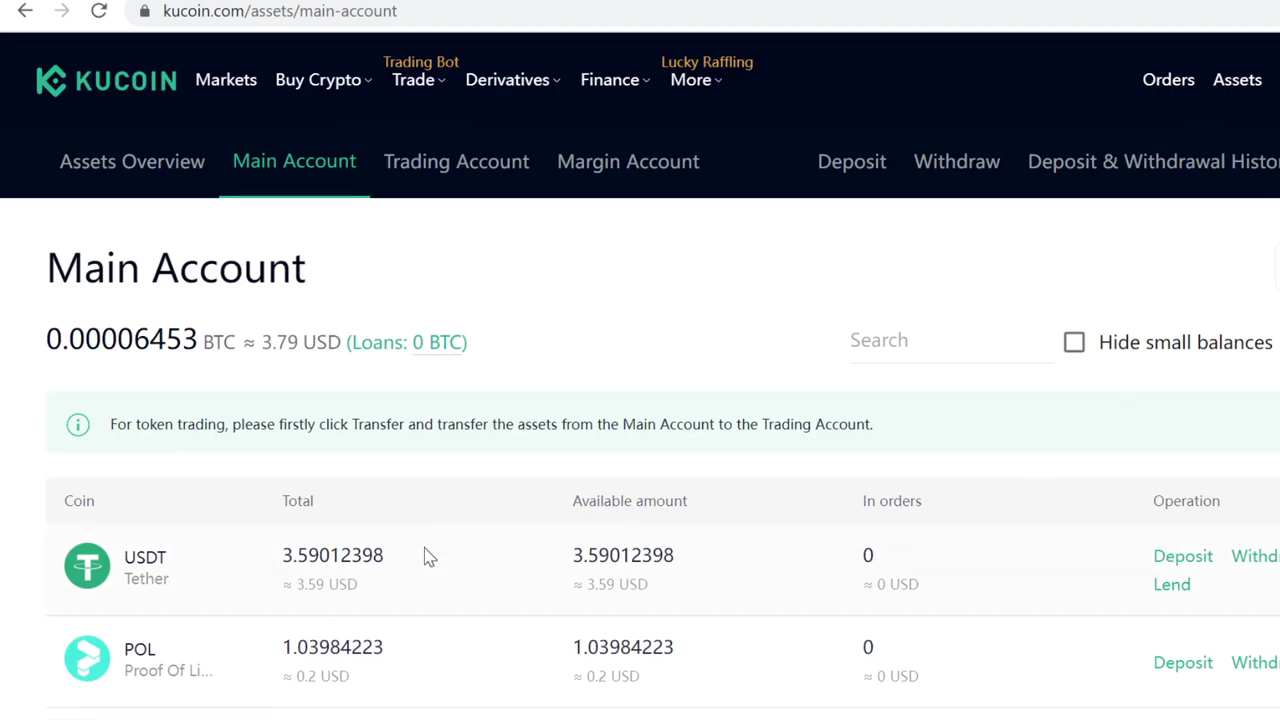
{"action": "scroll", "coordinate": [290, 430], "scroll_direction": "down", "scroll_amount": 1}
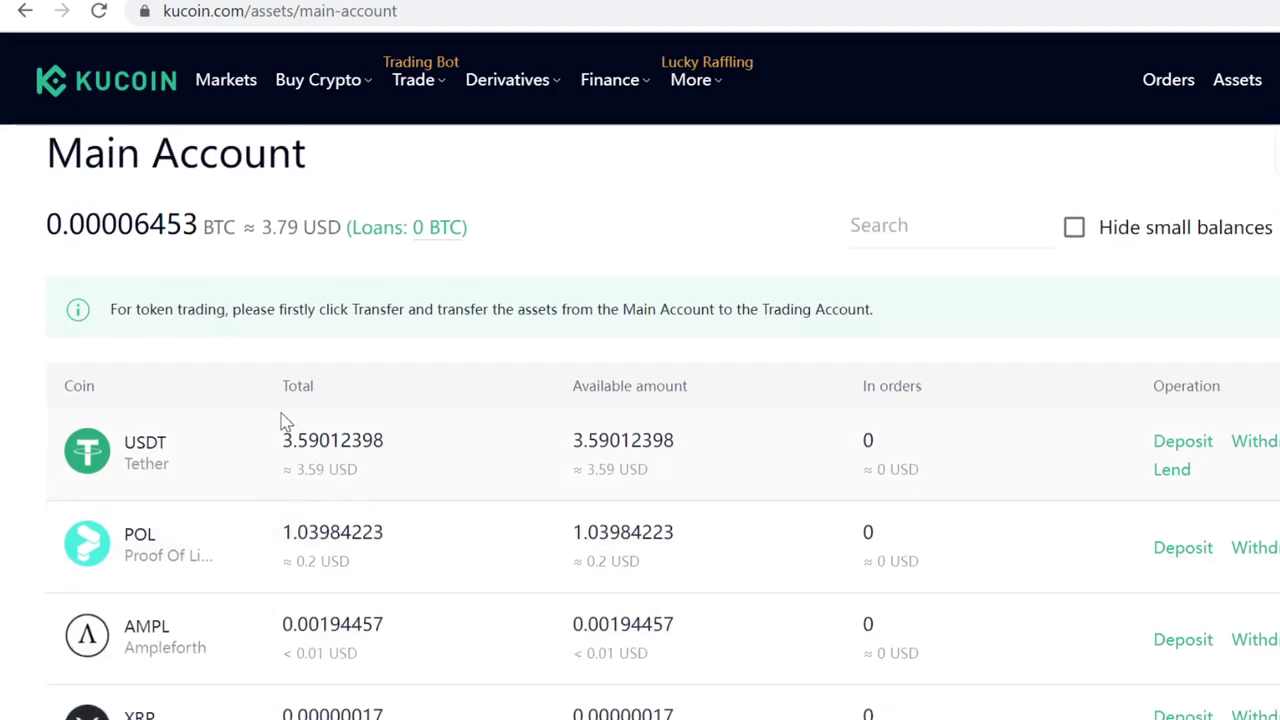
{"action": "scroll", "coordinate": [348, 472], "scroll_direction": "up", "scroll_amount": 1}
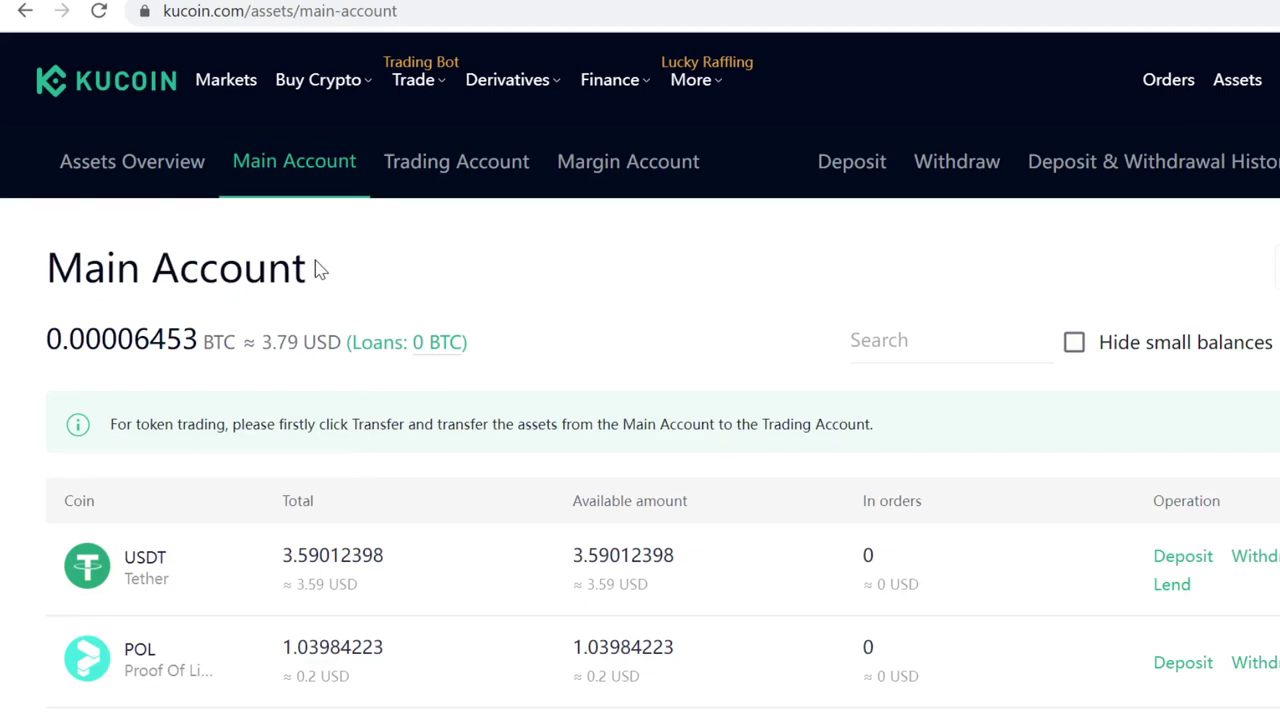
Get a Third-Party quote for buying USDT with 4000 EUR, banxa offering 4406.69 USDT.
{"action": "mouse_move", "coordinate": [348, 88]}
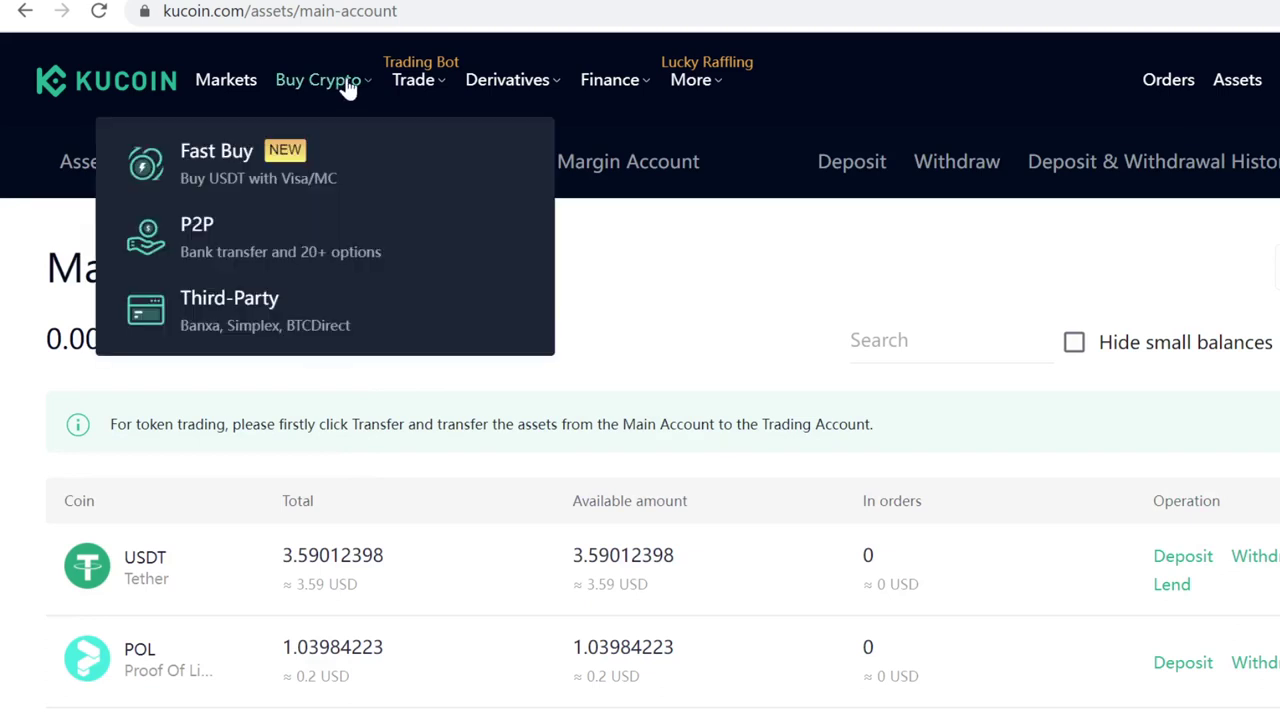
{"action": "left_click", "coordinate": [346, 312]}
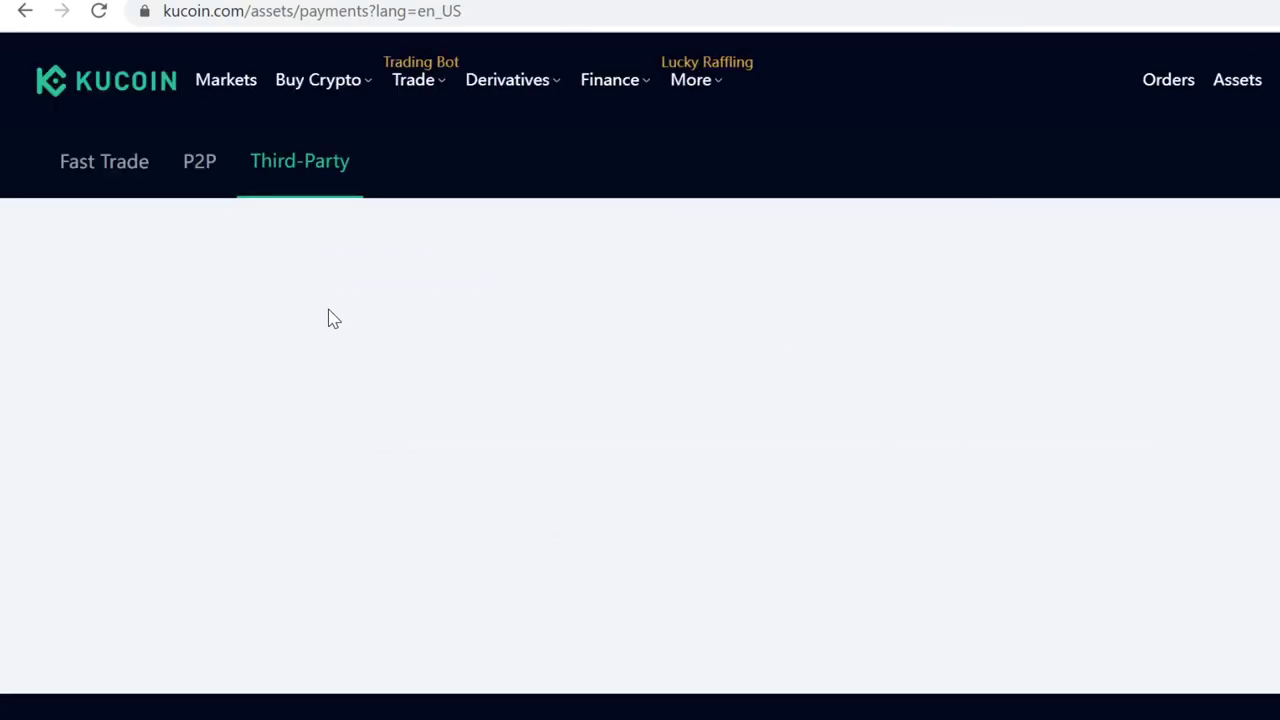
{"action": "left_click", "coordinate": [903, 407]}
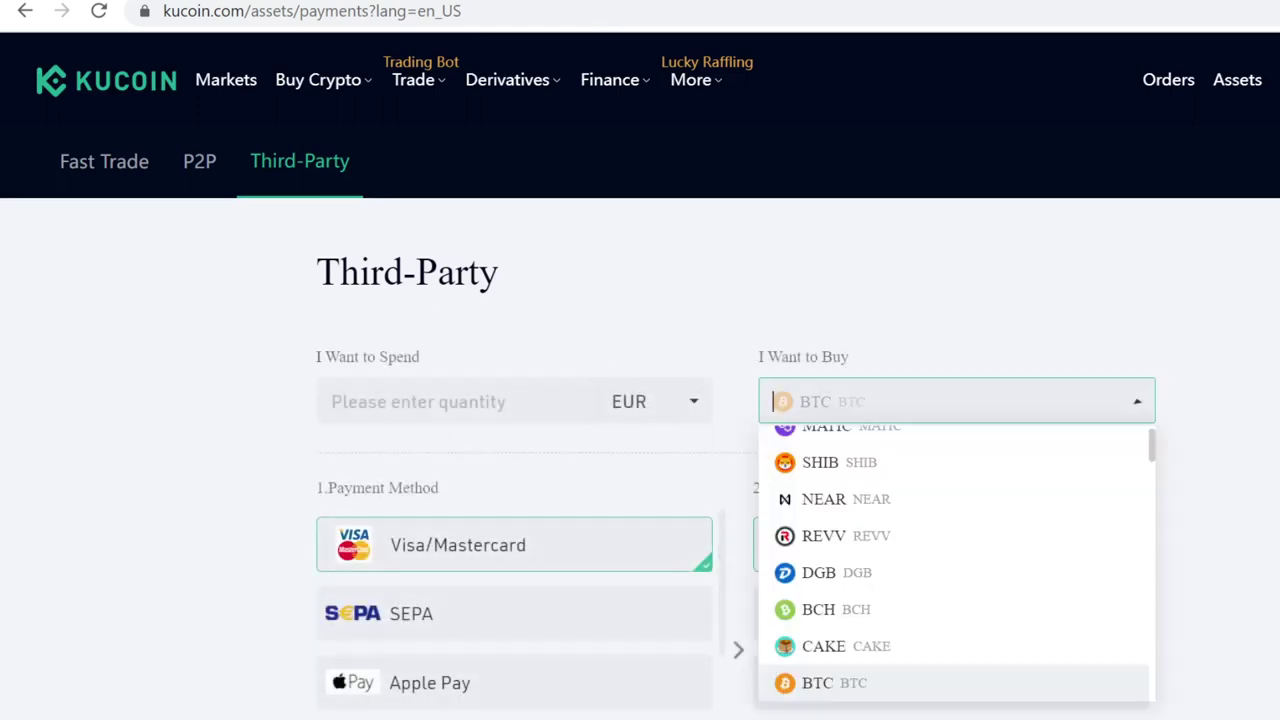
{"action": "type", "text": "usdt"}
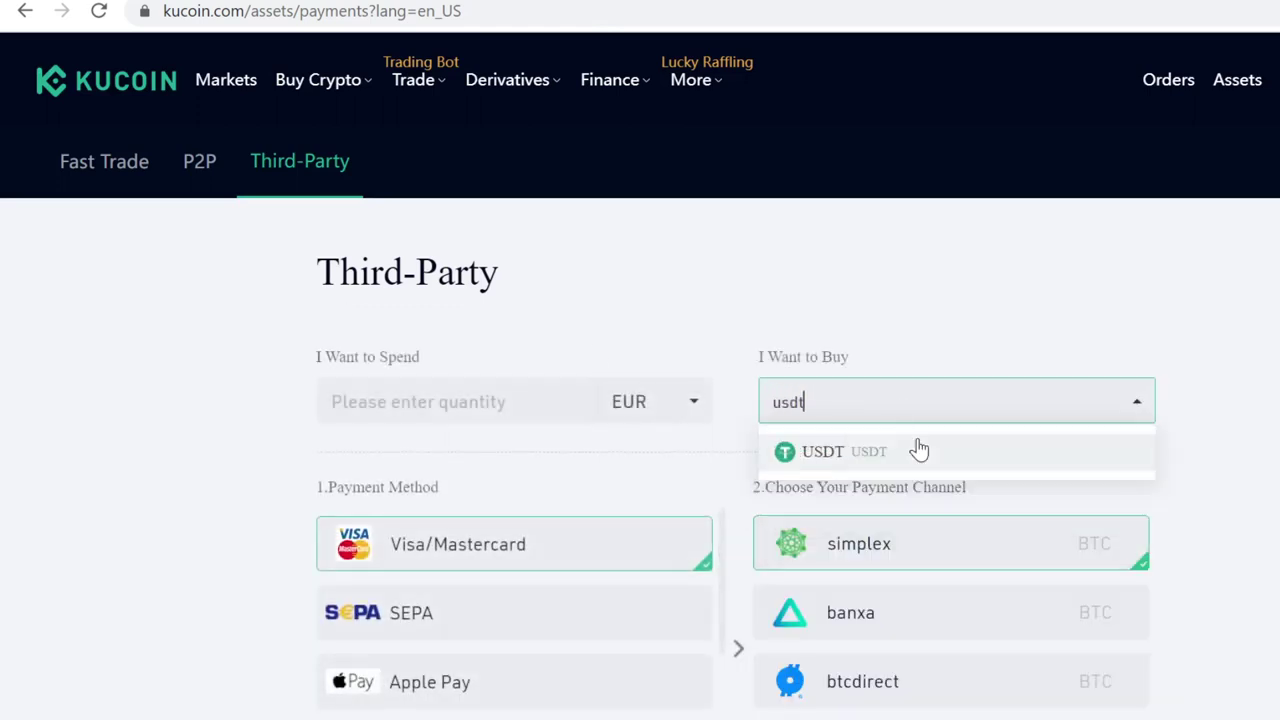
{"action": "left_click", "coordinate": [917, 449]}
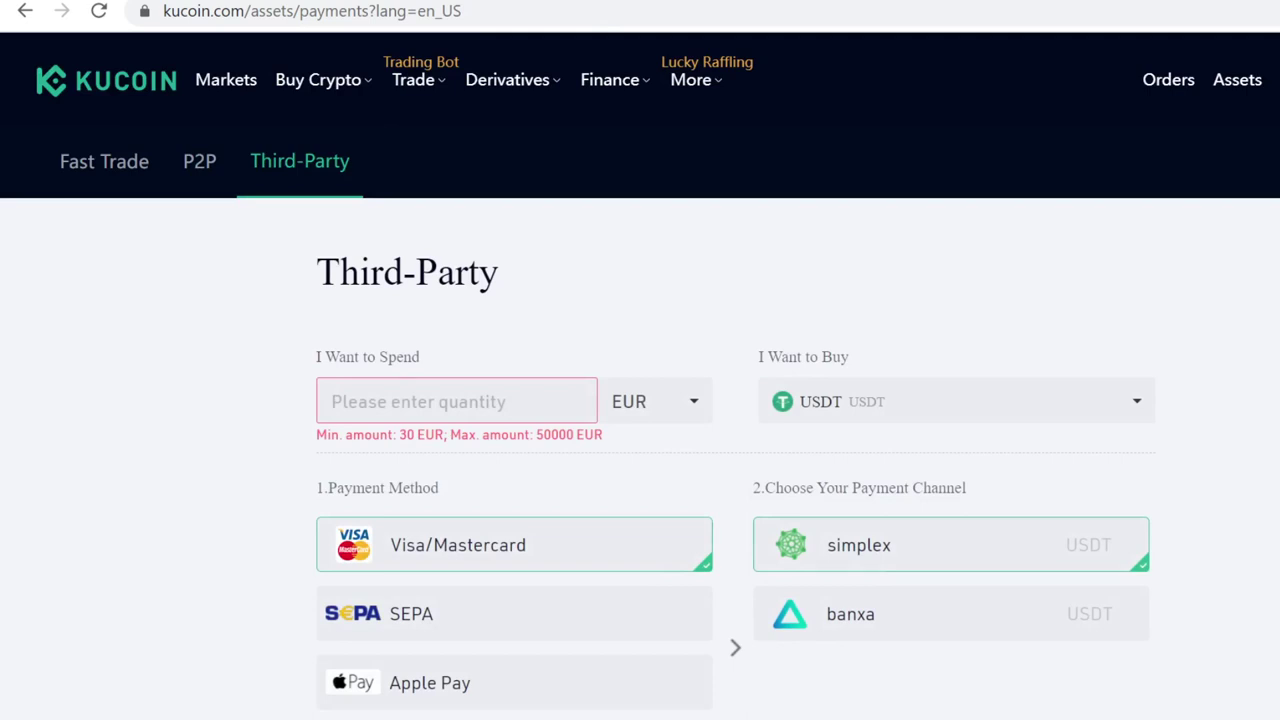
{"action": "type", "text": "4000"}
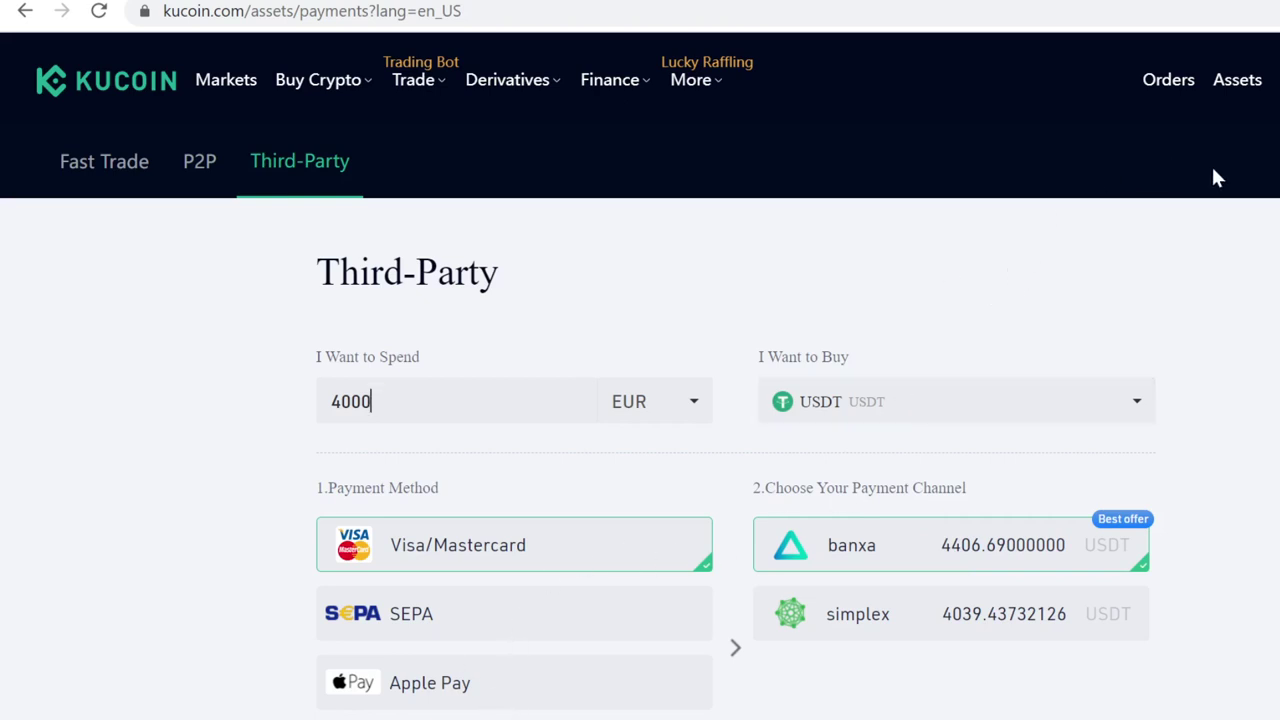
Open the Main Account, check the Trading Account balances, then return to Main Account.
{"action": "mouse_move", "coordinate": [1235, 80]}
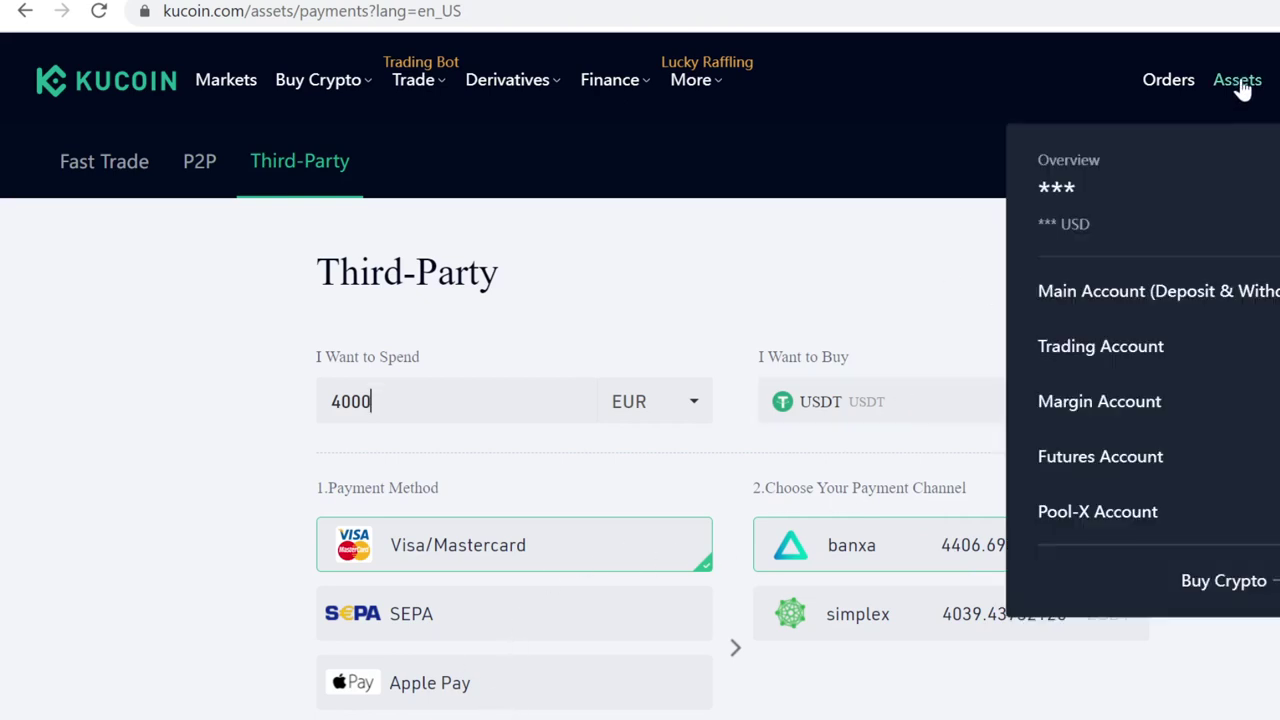
{"action": "left_click", "coordinate": [1160, 292]}
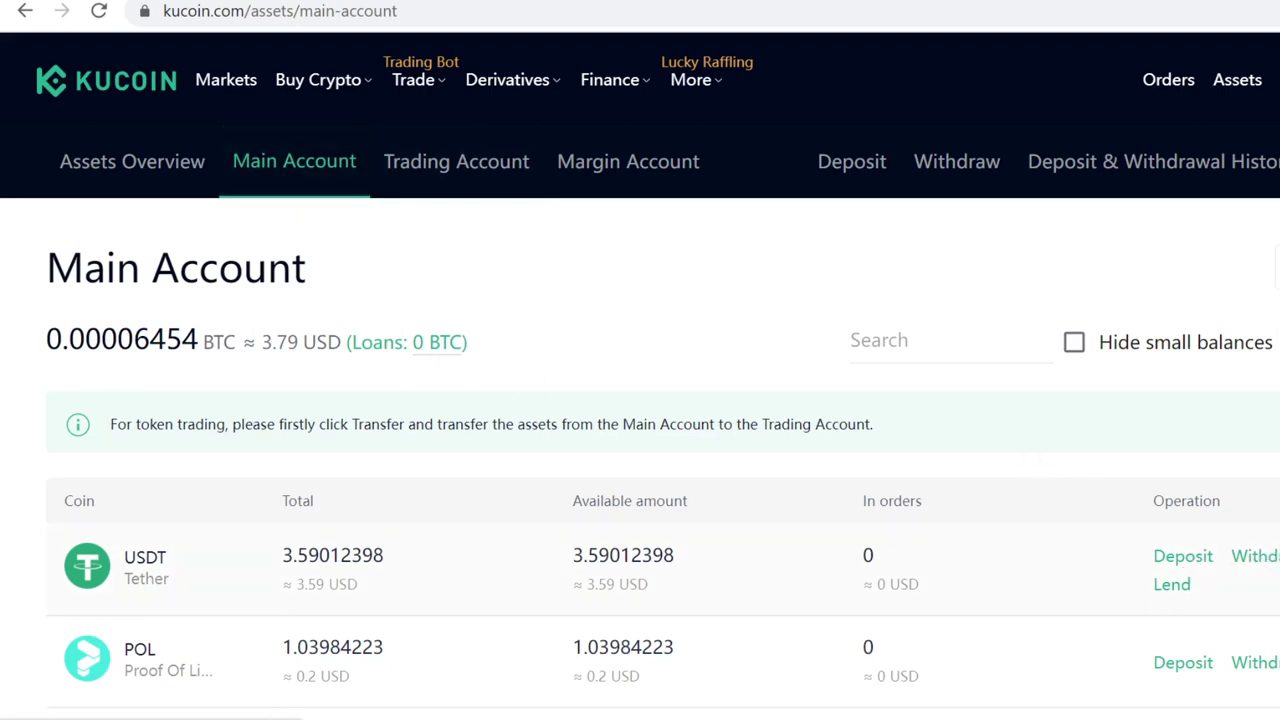
{"action": "left_click", "coordinate": [491, 163]}
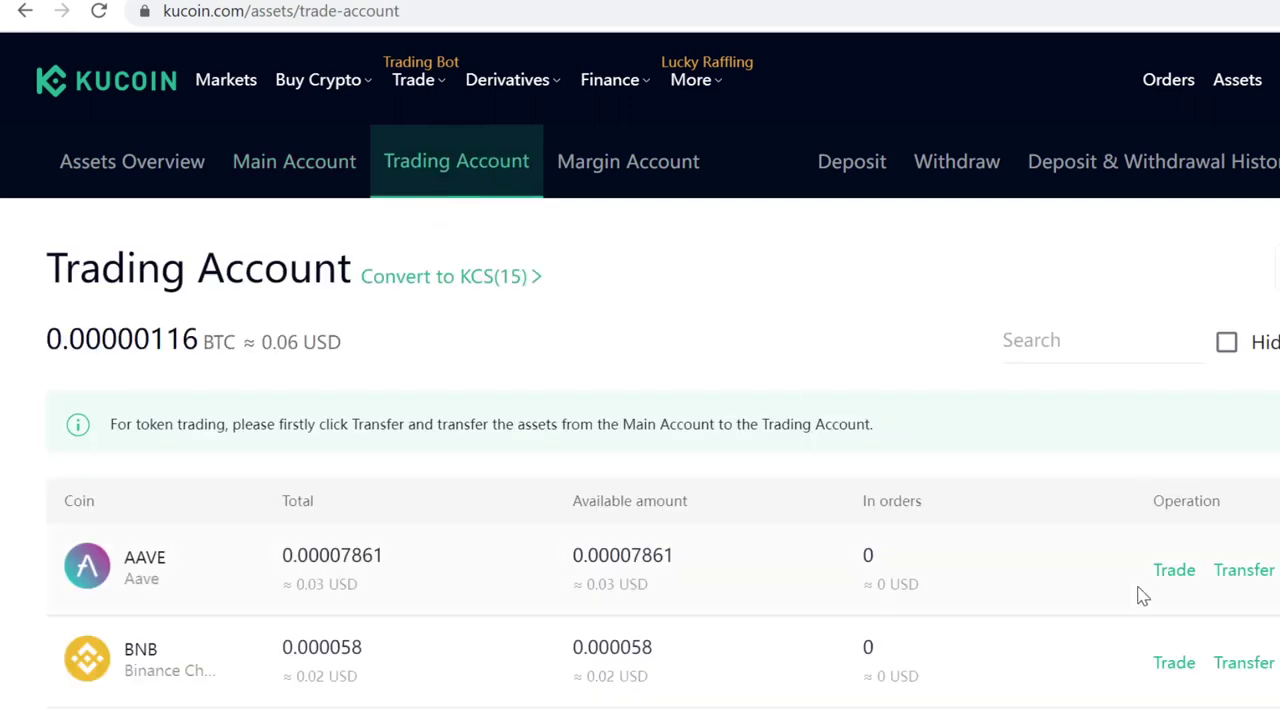
{"action": "left_click", "coordinate": [289, 172]}
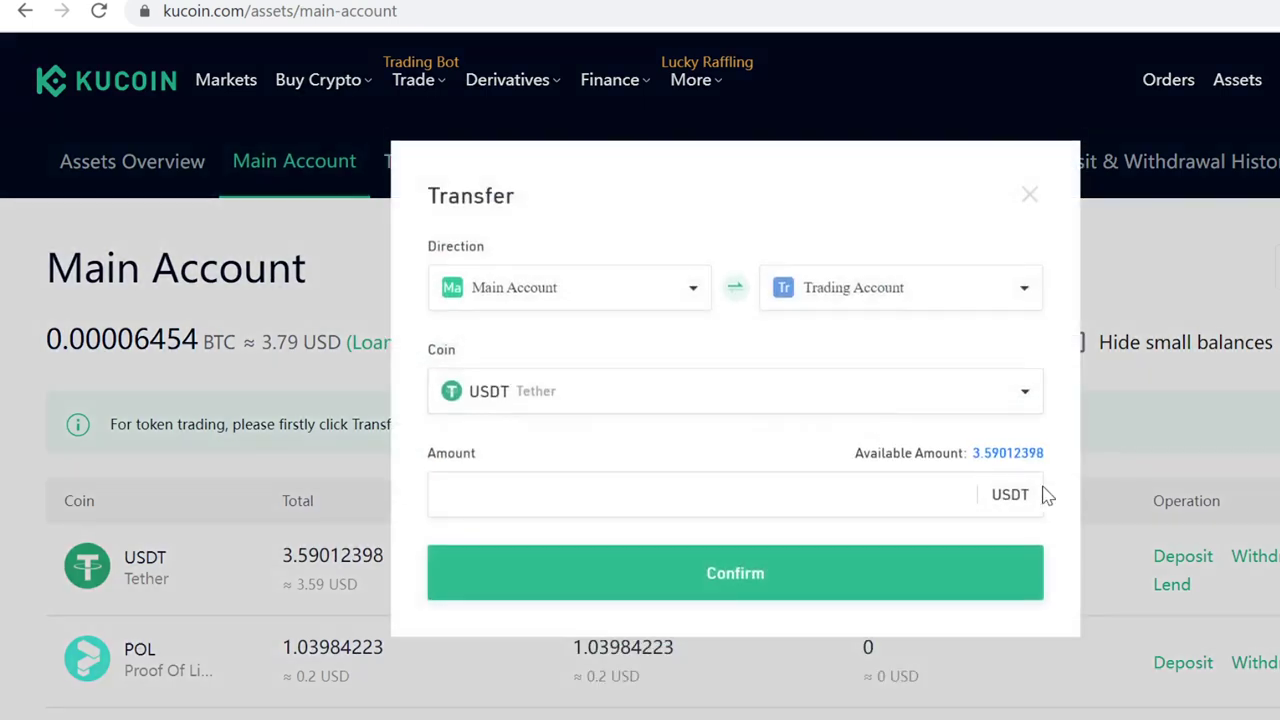
Transfer the full 3.59012398 USDT to the Trading Account and view its balances.
{"action": "left_click", "coordinate": [1010, 453]}
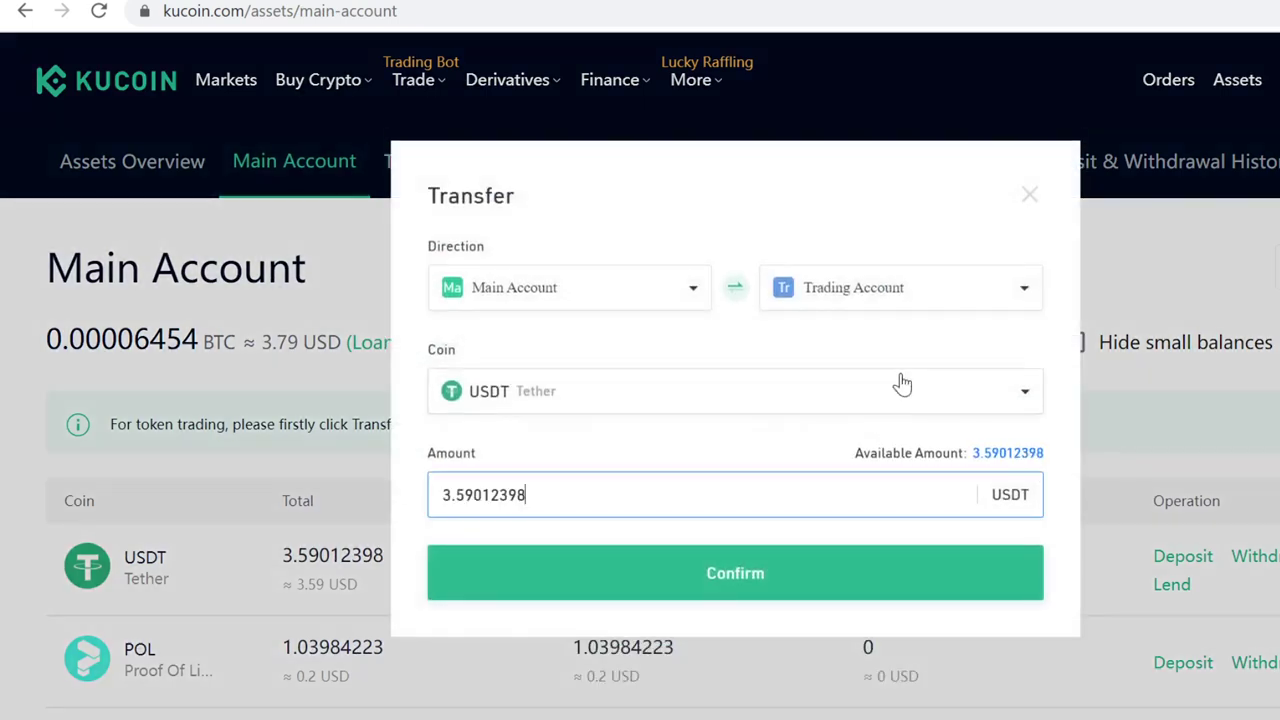
{"action": "left_click", "coordinate": [748, 583]}
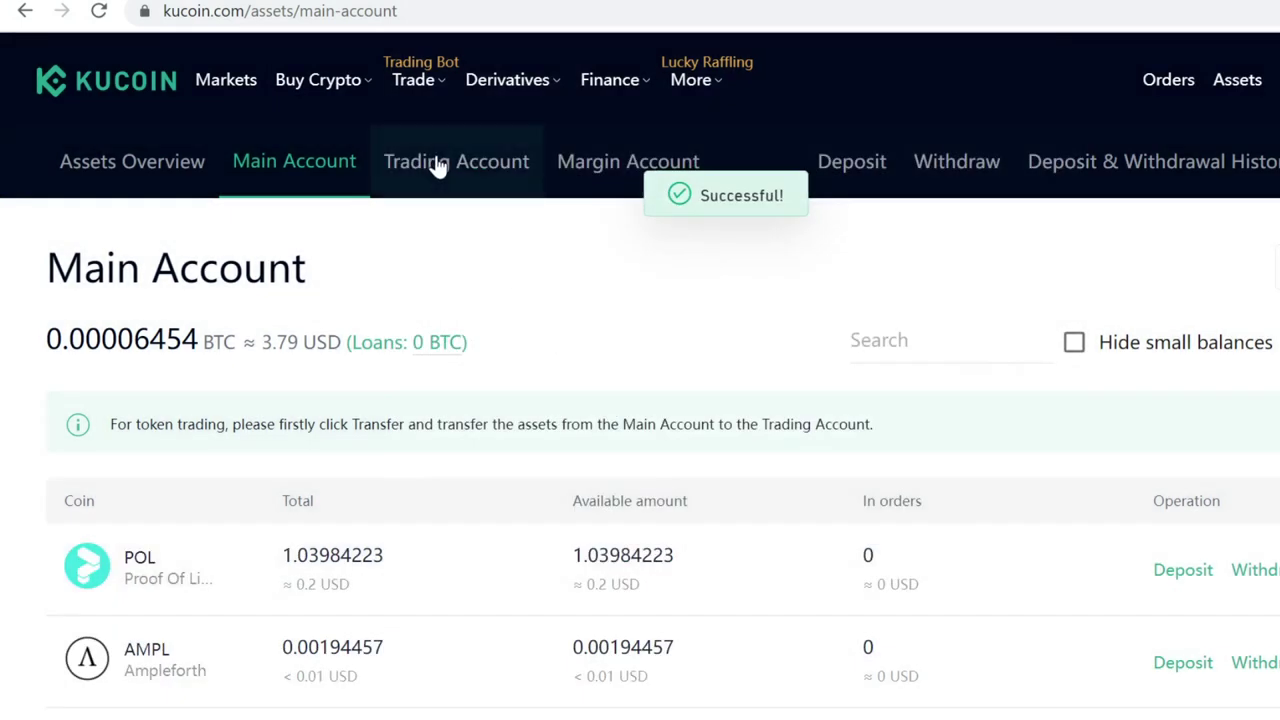
{"action": "left_click", "coordinate": [437, 163]}
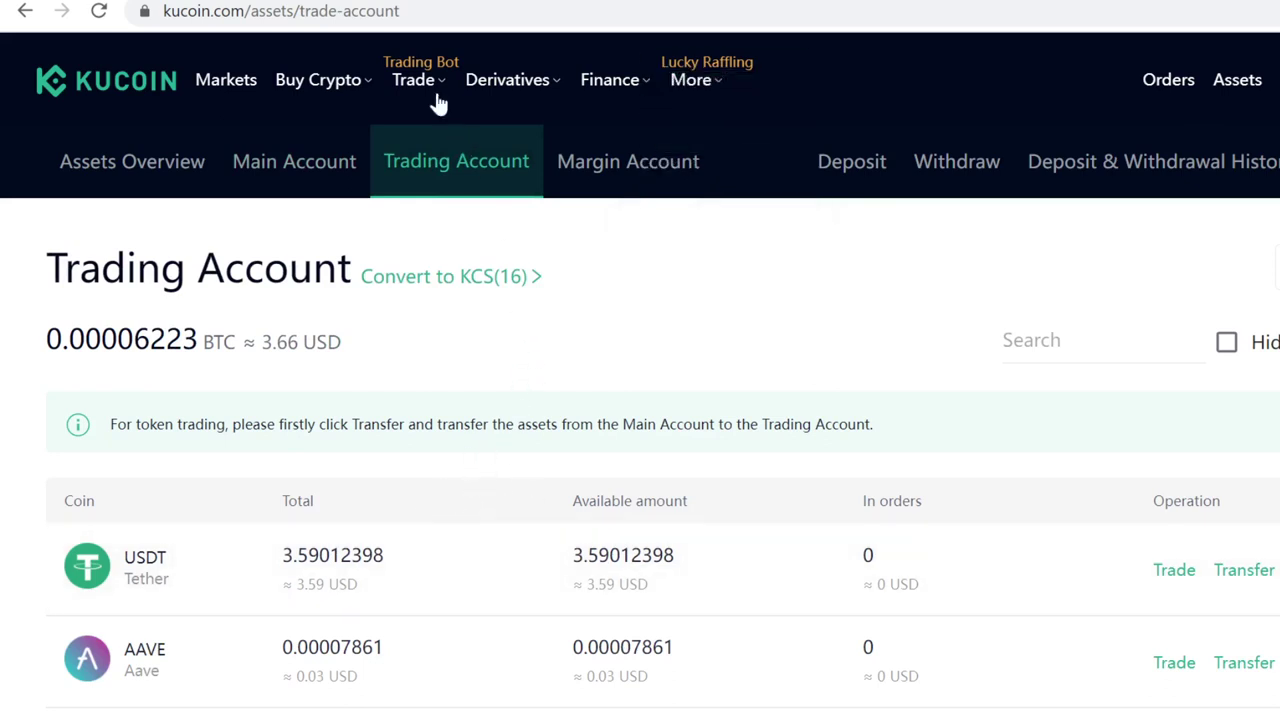
Open the spot trading page and switch to the DMTR/USDT market via pair search.
{"action": "mouse_move", "coordinate": [430, 130]}
{"action": "left_click", "coordinate": [420, 168]}
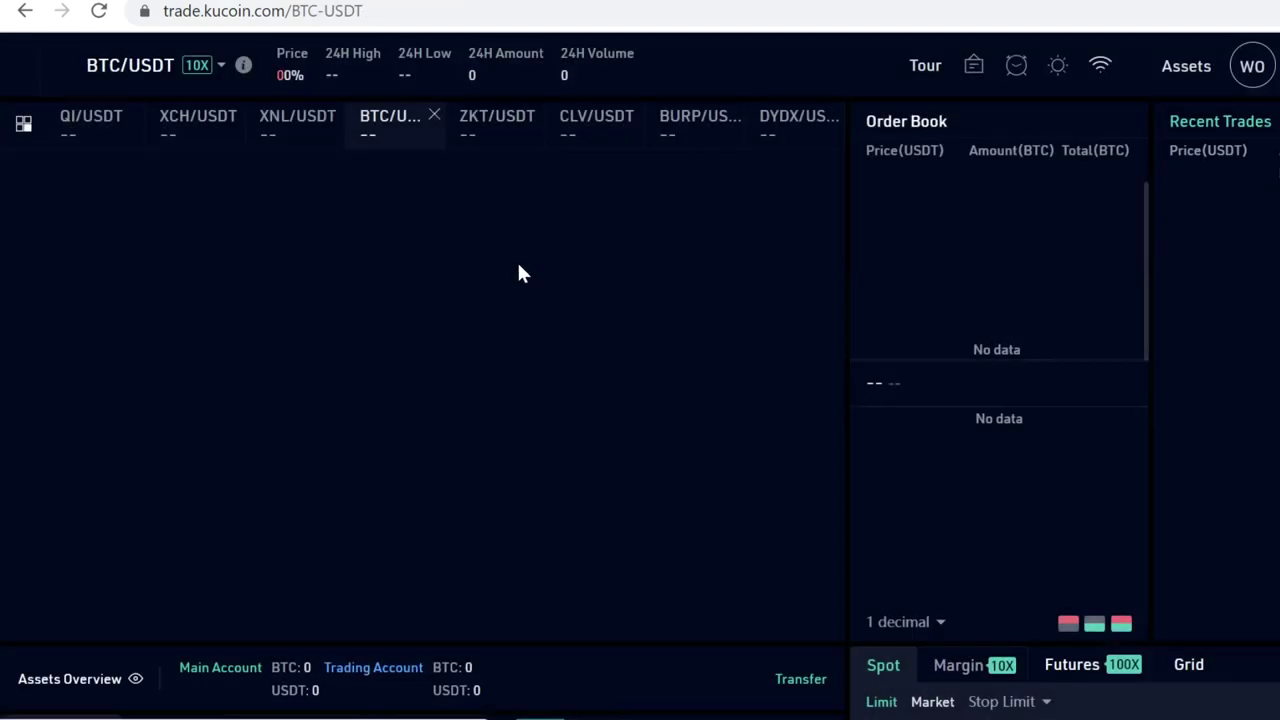
{"action": "left_click", "coordinate": [315, 68]}
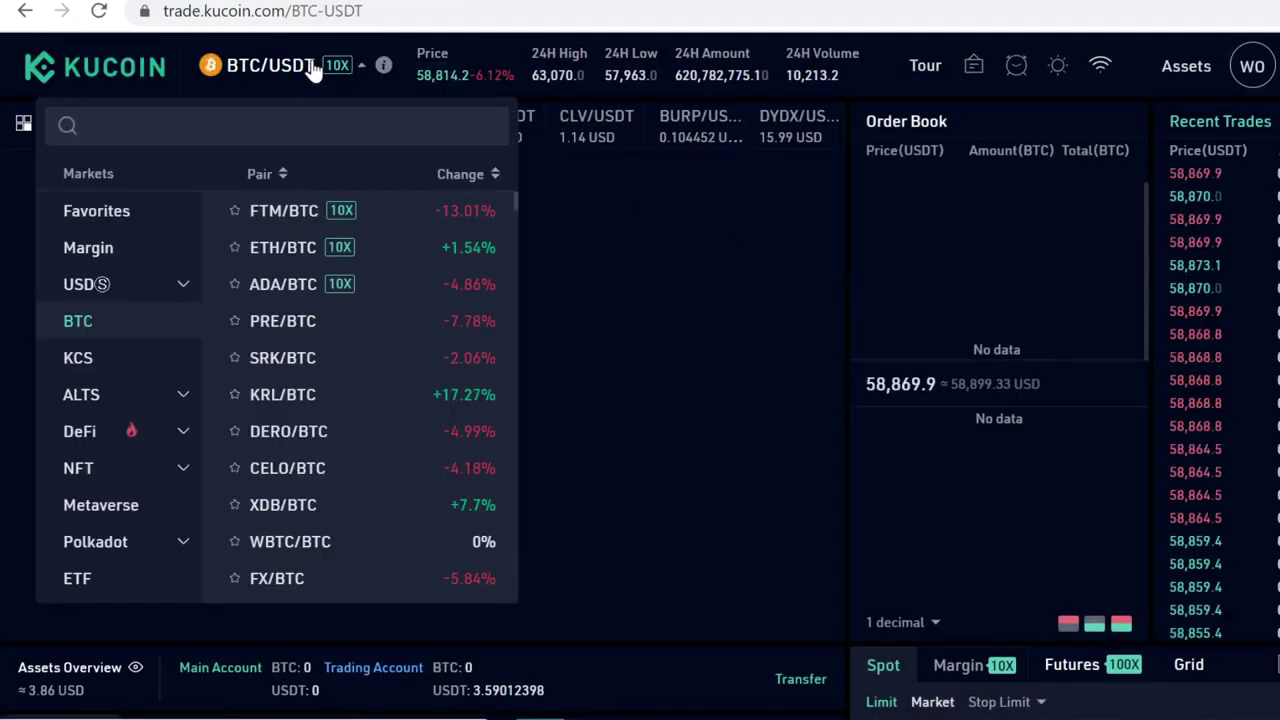
{"action": "left_click", "coordinate": [309, 122]}
{"action": "type", "text": "DM"}
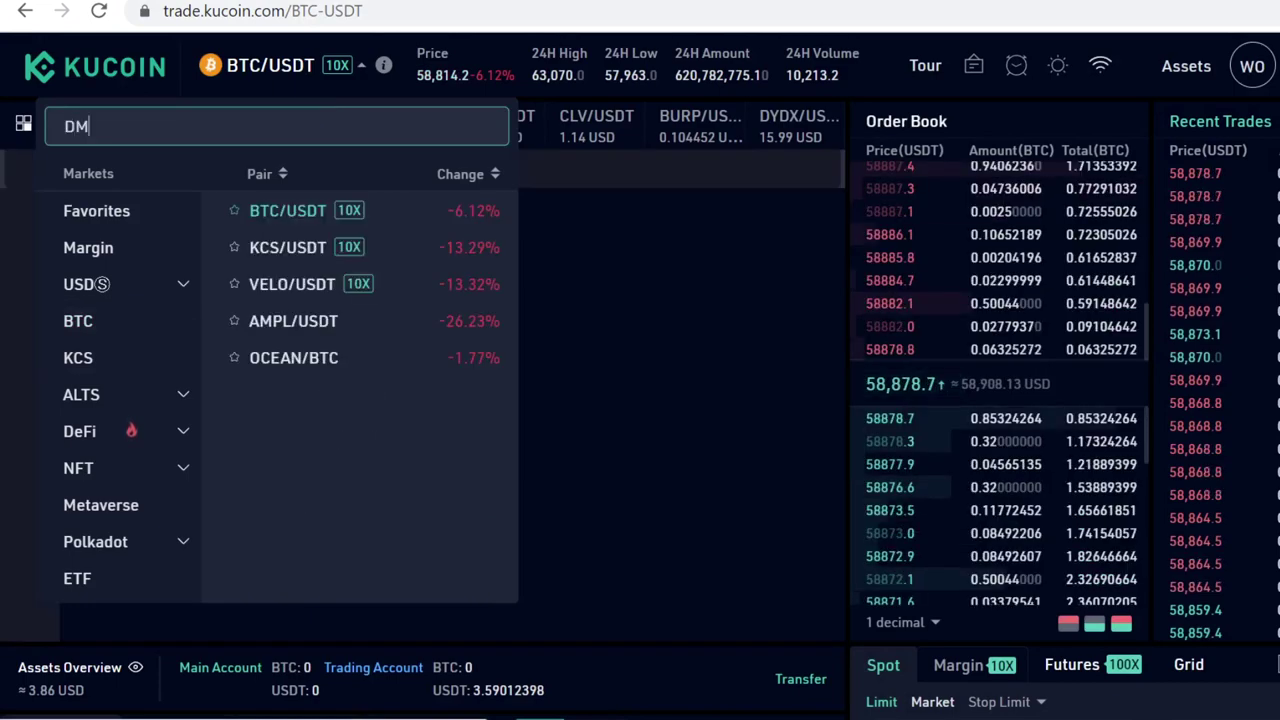
{"action": "type", "text": "TR"}
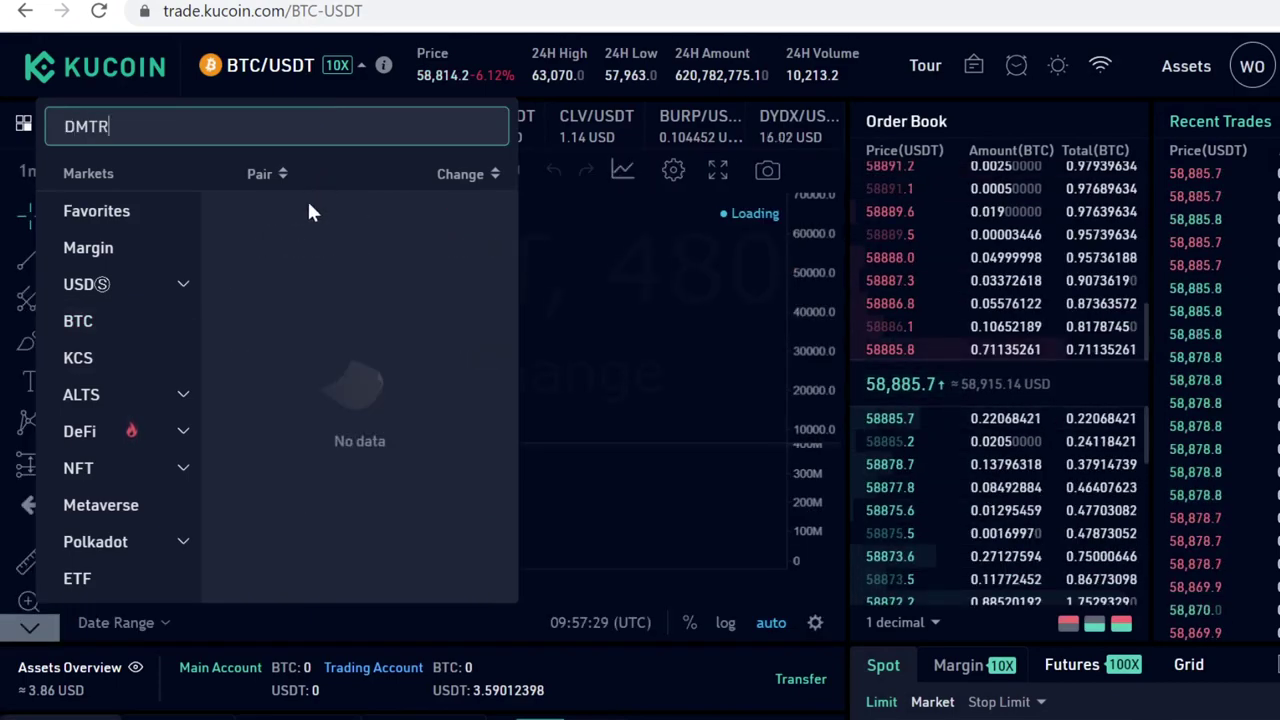
{"action": "left_click", "coordinate": [294, 211]}
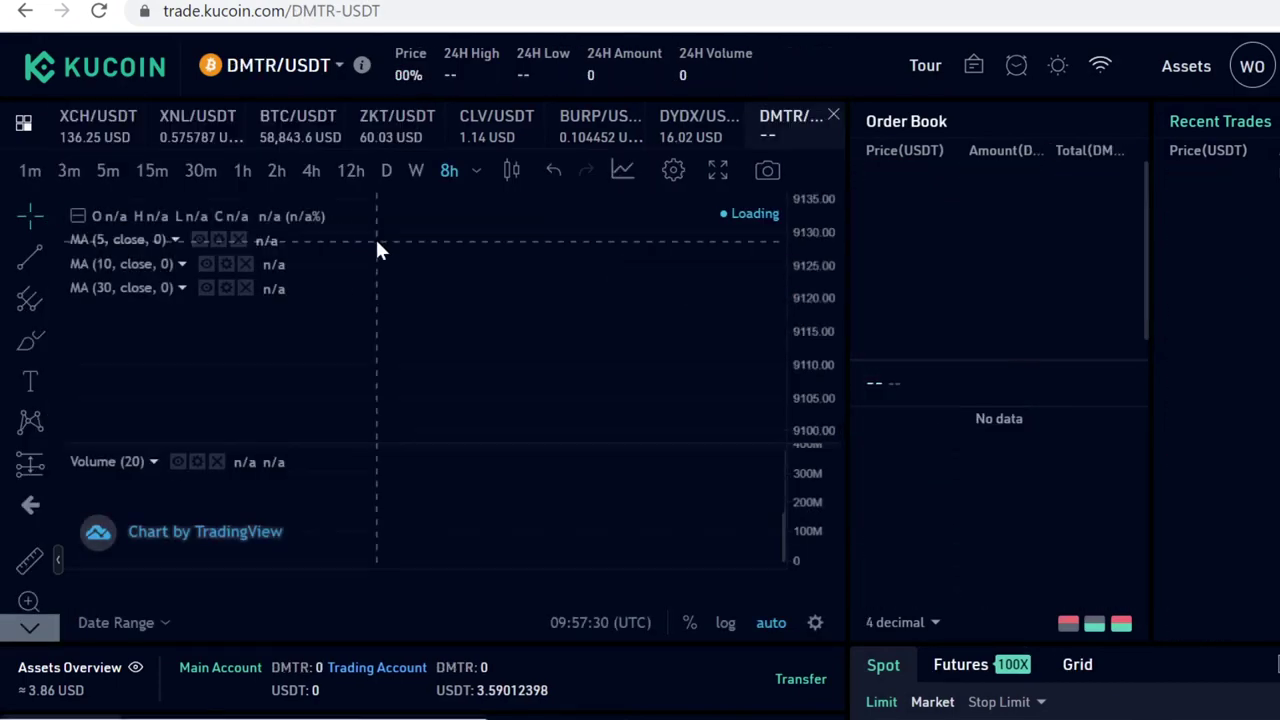
{"action": "scroll", "coordinate": [913, 458], "scroll_direction": "down", "scroll_amount": 3}
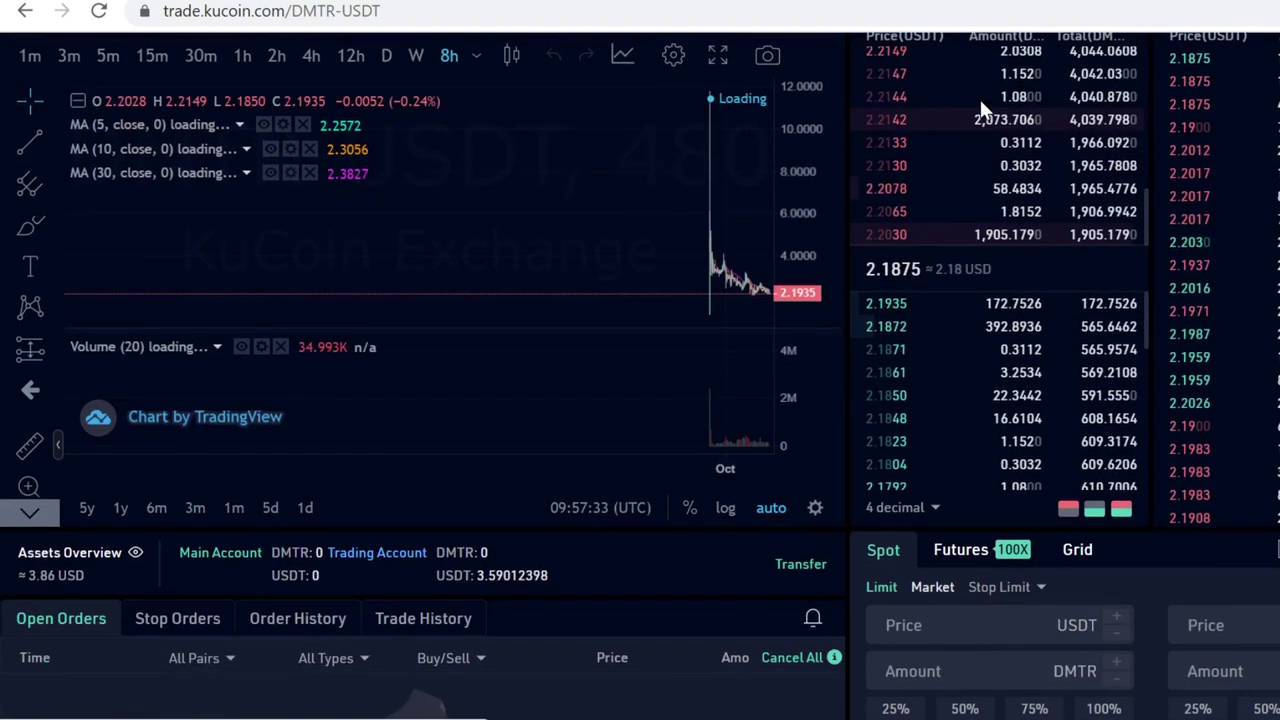
Set up a Market buy spending 100% of the USDT balance.
{"action": "left_click", "coordinate": [930, 478]}
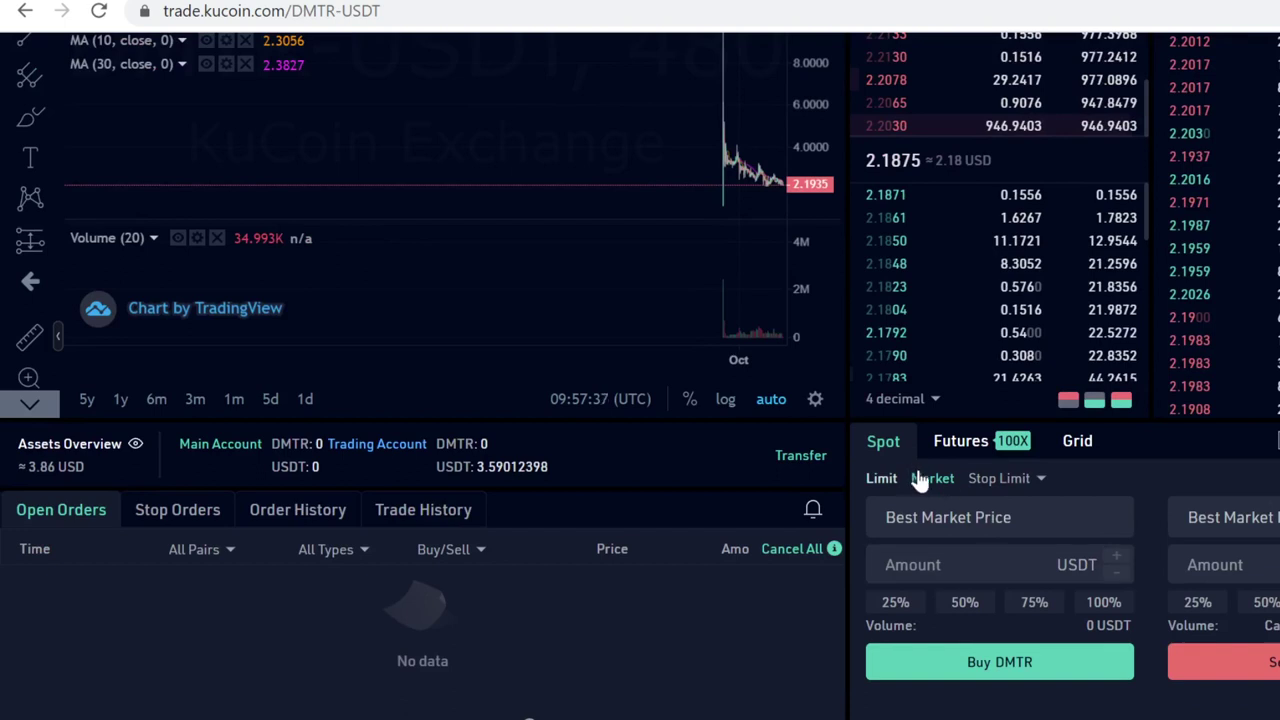
{"action": "mouse_move", "coordinate": [986, 131]}
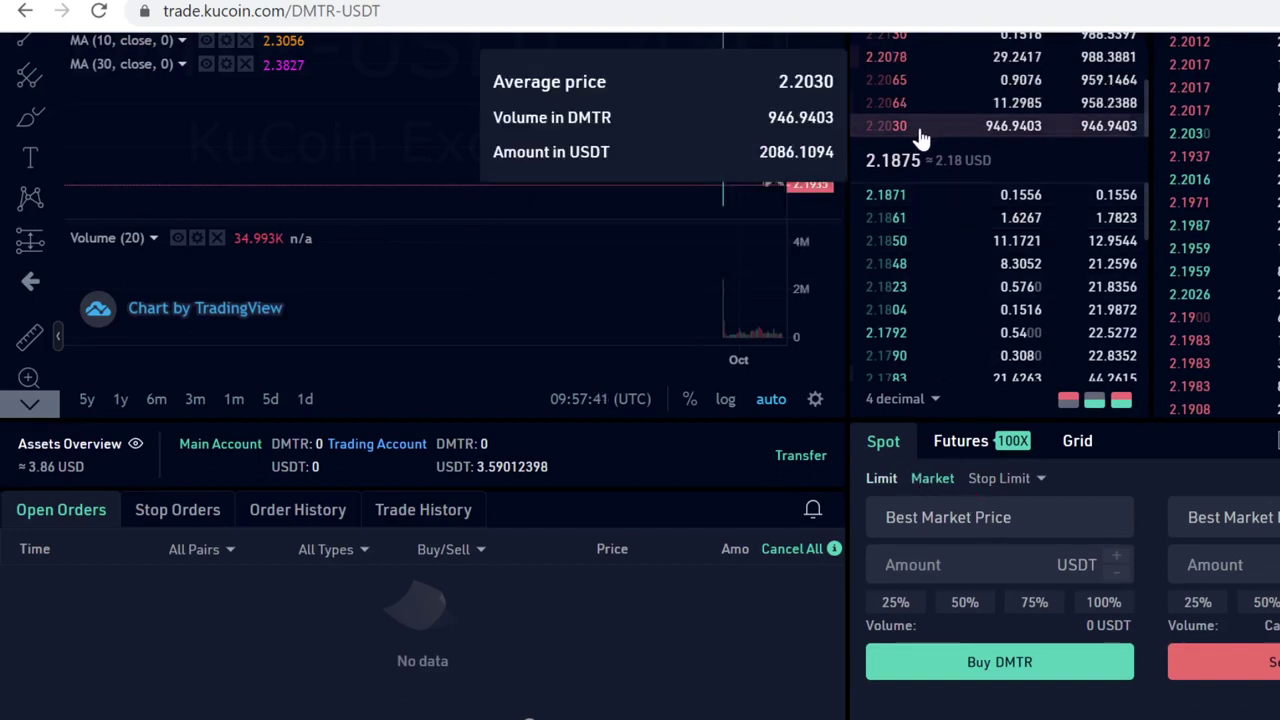
{"action": "left_click", "coordinate": [1090, 598]}
{"action": "left_click", "coordinate": [1034, 604]}
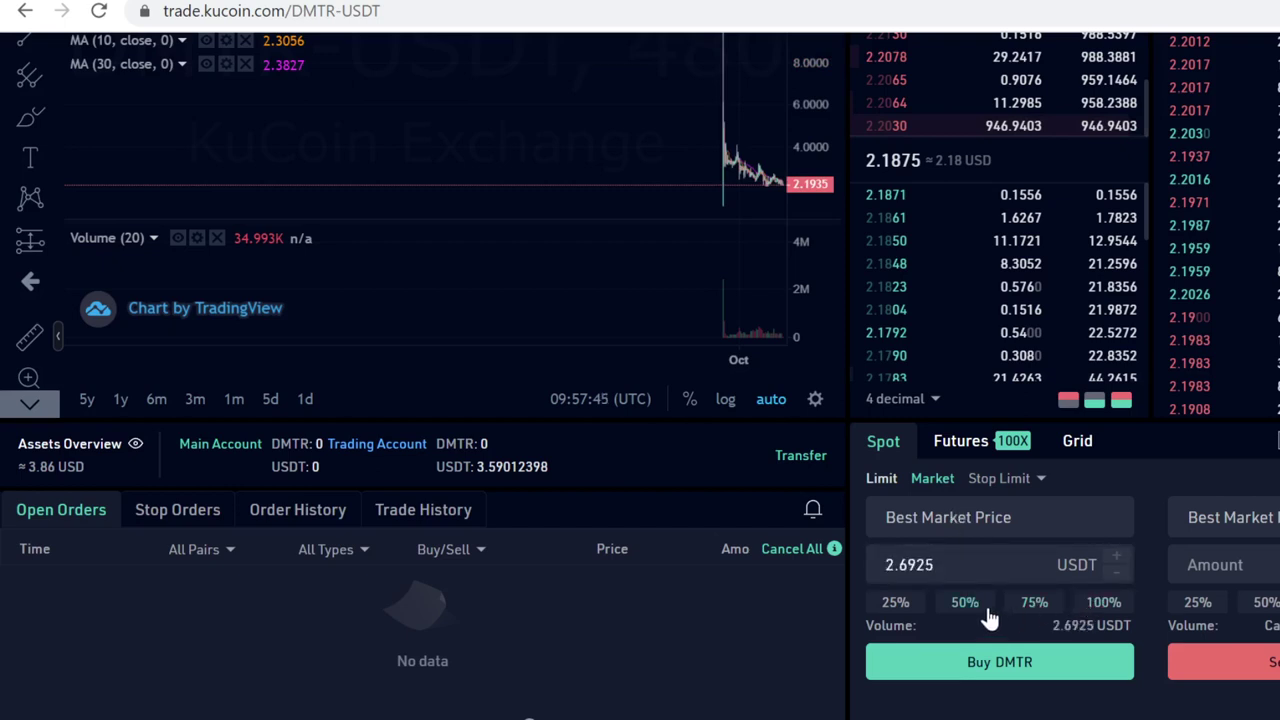
{"action": "left_click", "coordinate": [986, 608]}
{"action": "left_click", "coordinate": [1102, 604]}
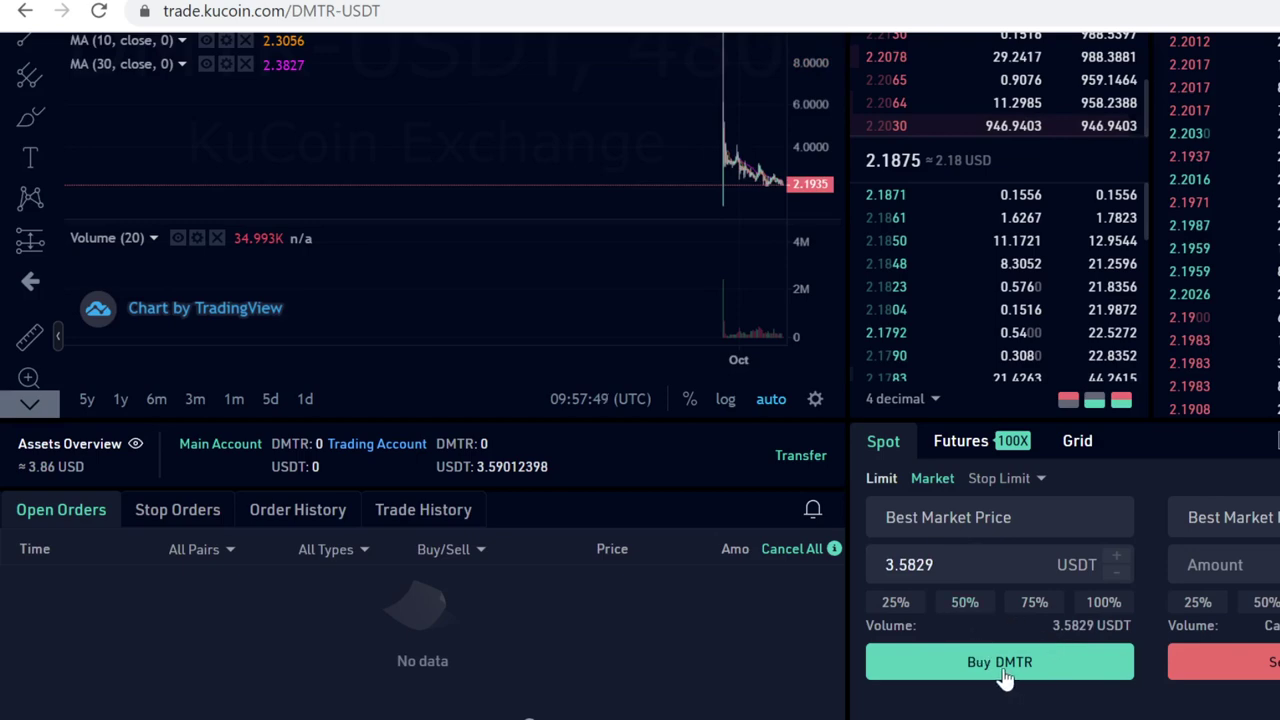
{"action": "scroll", "coordinate": [1020, 651], "scroll_direction": "up", "scroll_amount": 2}
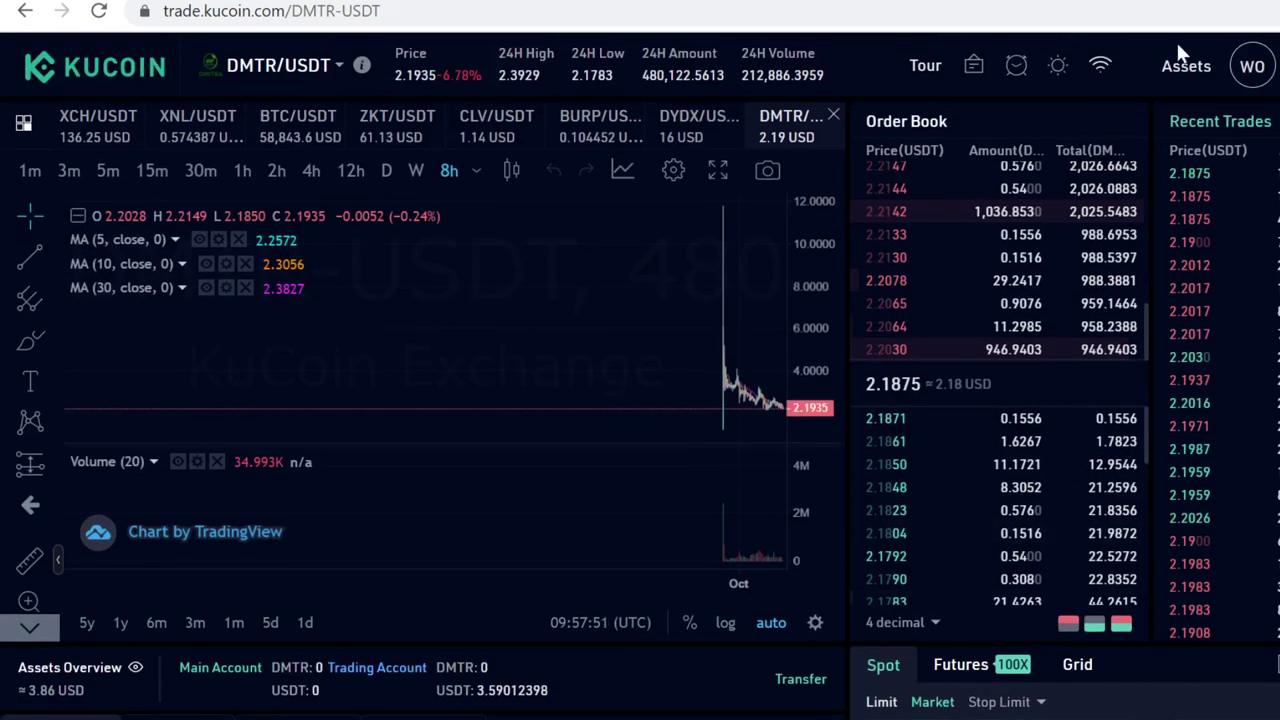
Open the Trading Account page showing 3.59012398 USDT and a small AAVE balance.
{"action": "mouse_move", "coordinate": [1180, 62]}
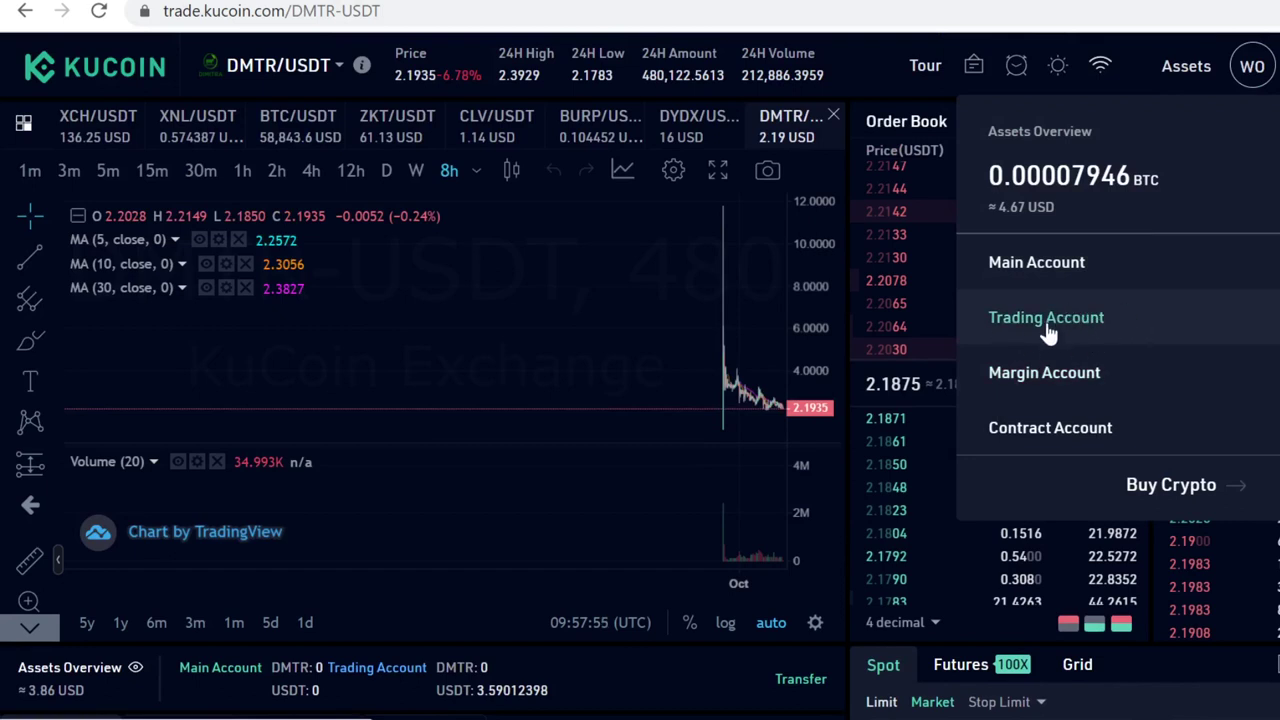
{"action": "scroll", "coordinate": [895, 238], "scroll_direction": "down", "scroll_amount": 1}
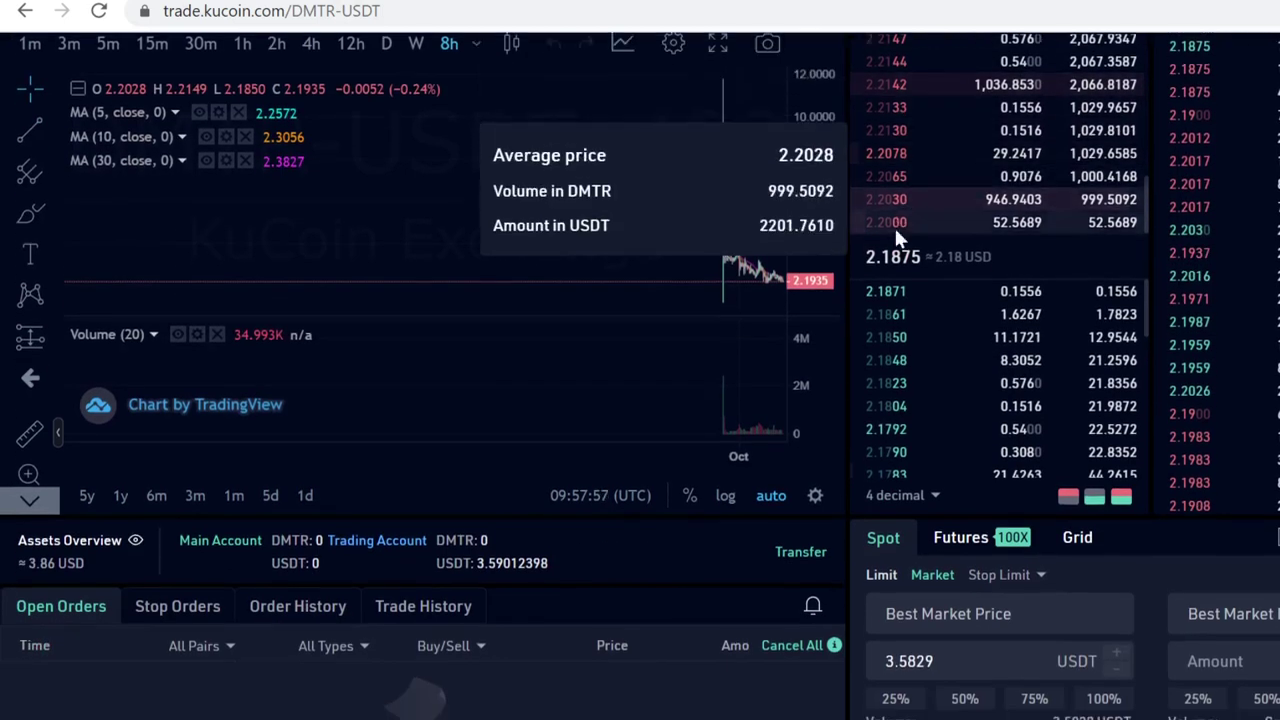
{"action": "scroll", "coordinate": [895, 238], "scroll_direction": "down", "scroll_amount": 1}
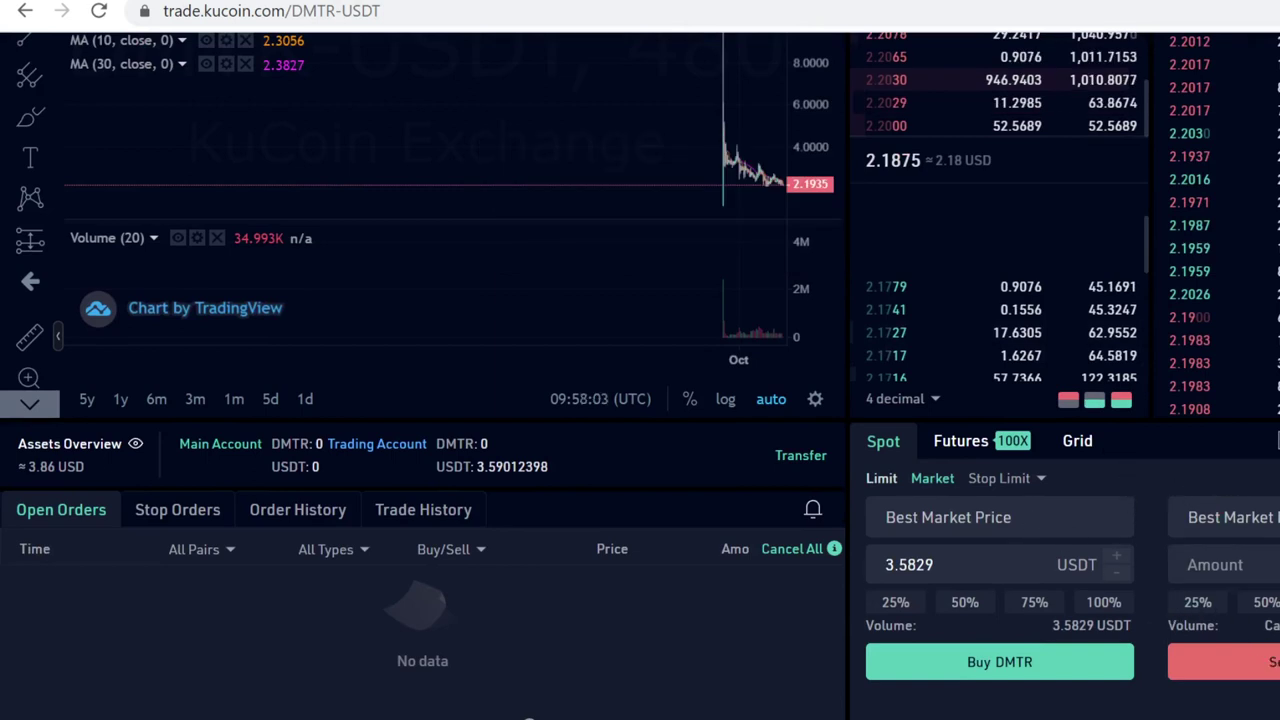
{"action": "scroll", "coordinate": [529, 718], "scroll_direction": "up", "scroll_amount": 2}
{"action": "mouse_move", "coordinate": [1175, 50]}
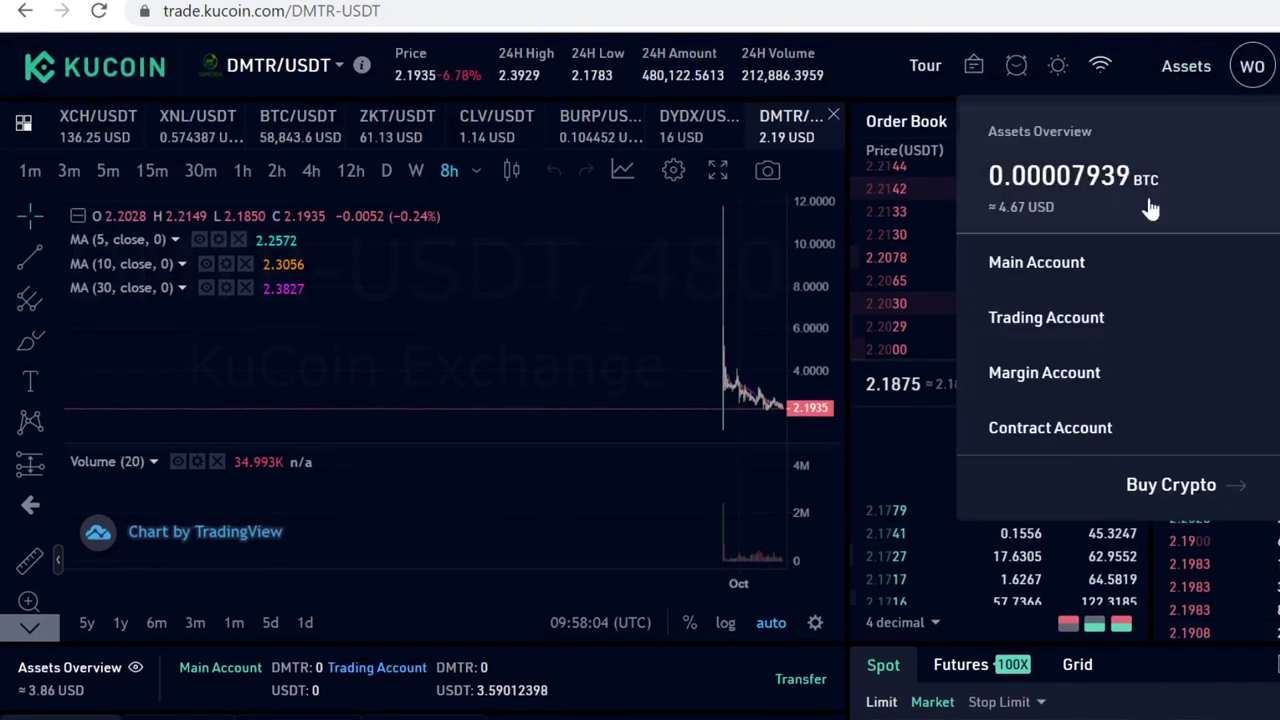
{"action": "left_click", "coordinate": [1100, 328]}
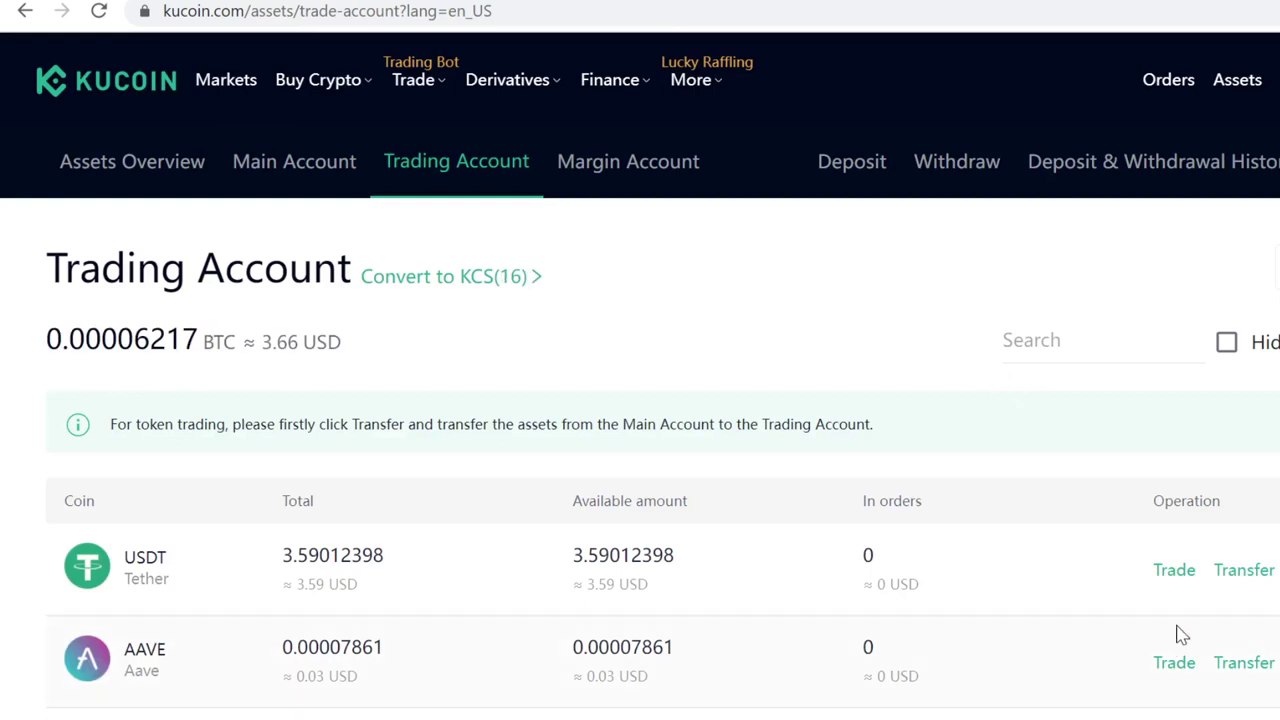
Transfer all 3.59012398 USDT from Trading back to Main Account and view Main Account.
{"action": "left_click", "coordinate": [1252, 584]}
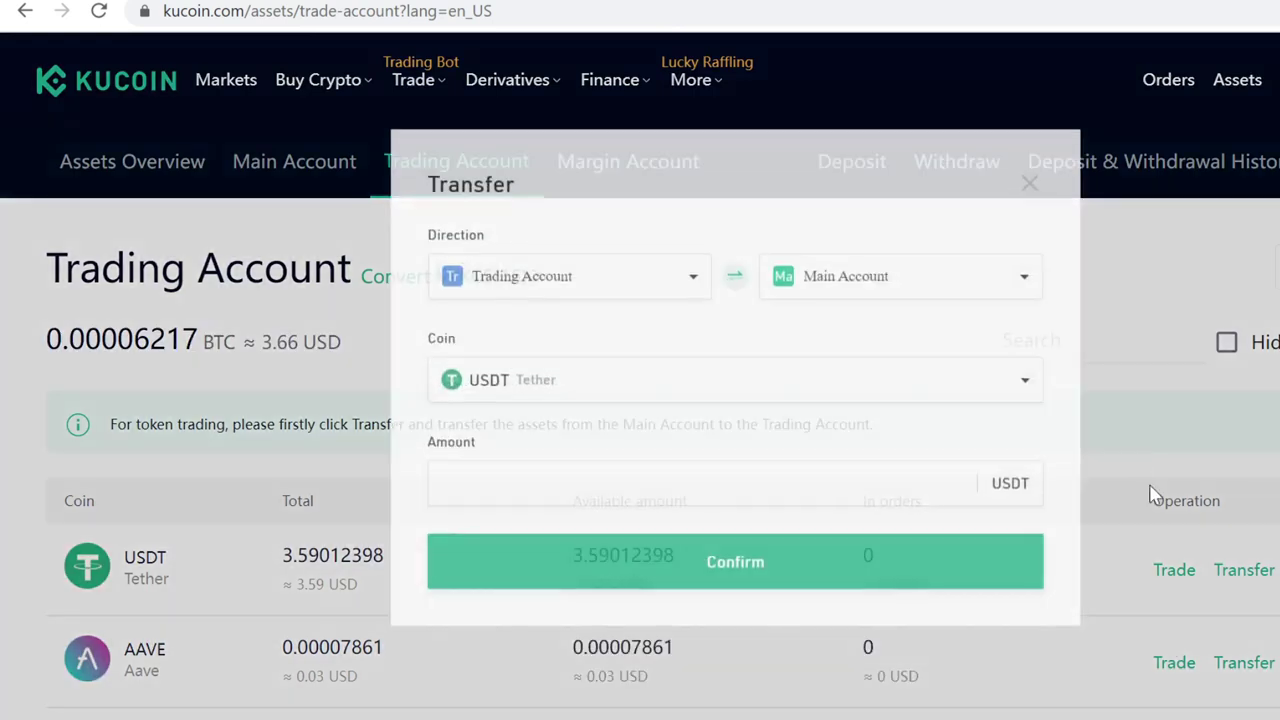
{"action": "left_click", "coordinate": [1034, 453]}
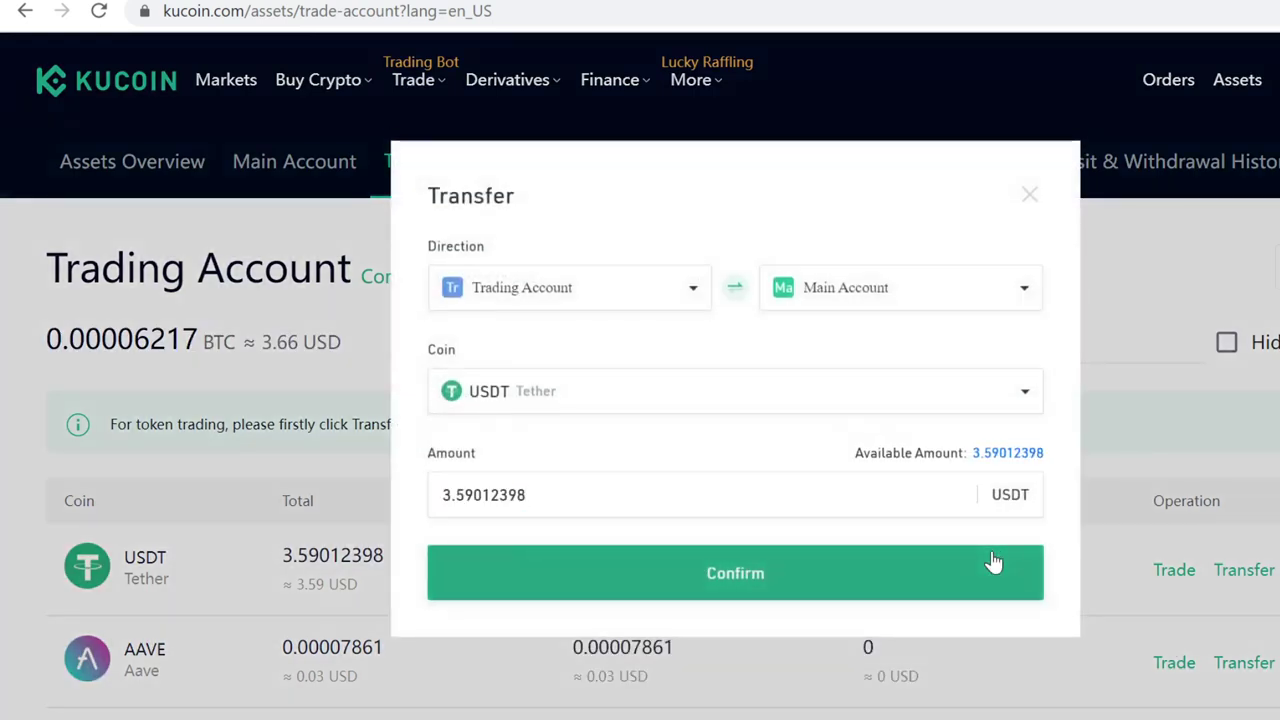
{"action": "left_click", "coordinate": [994, 566]}
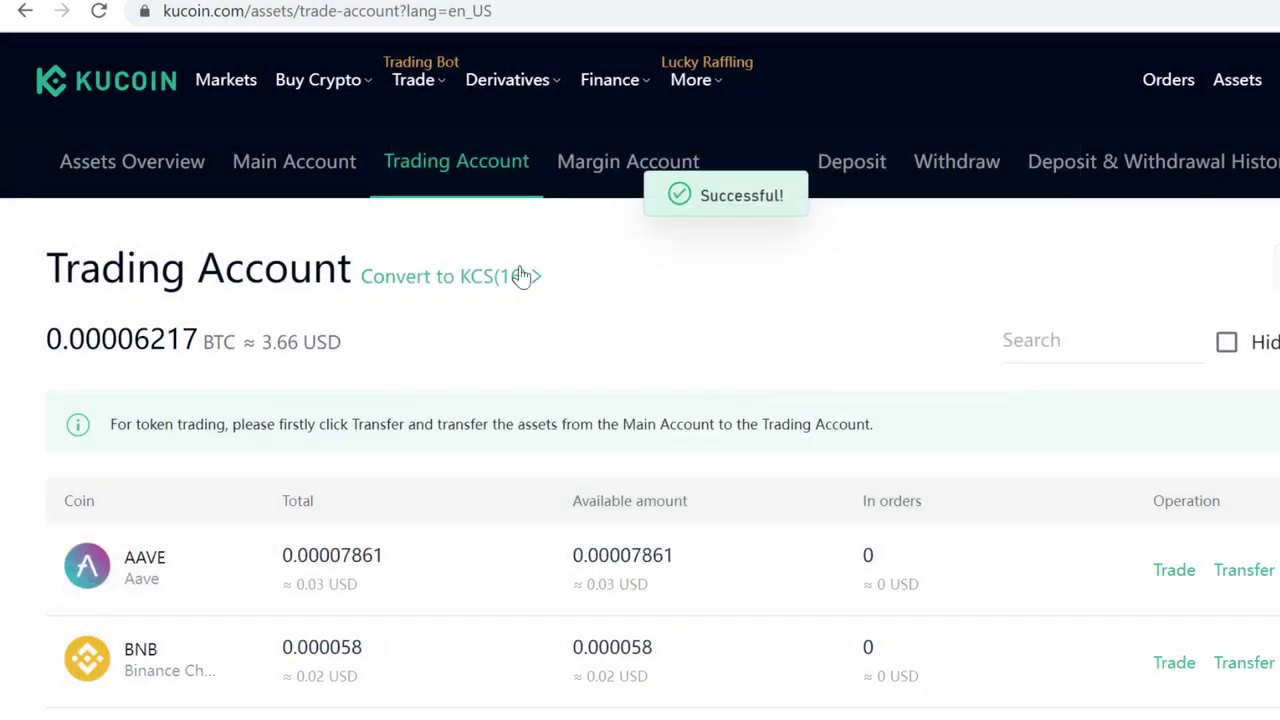
{"action": "left_click", "coordinate": [338, 178]}
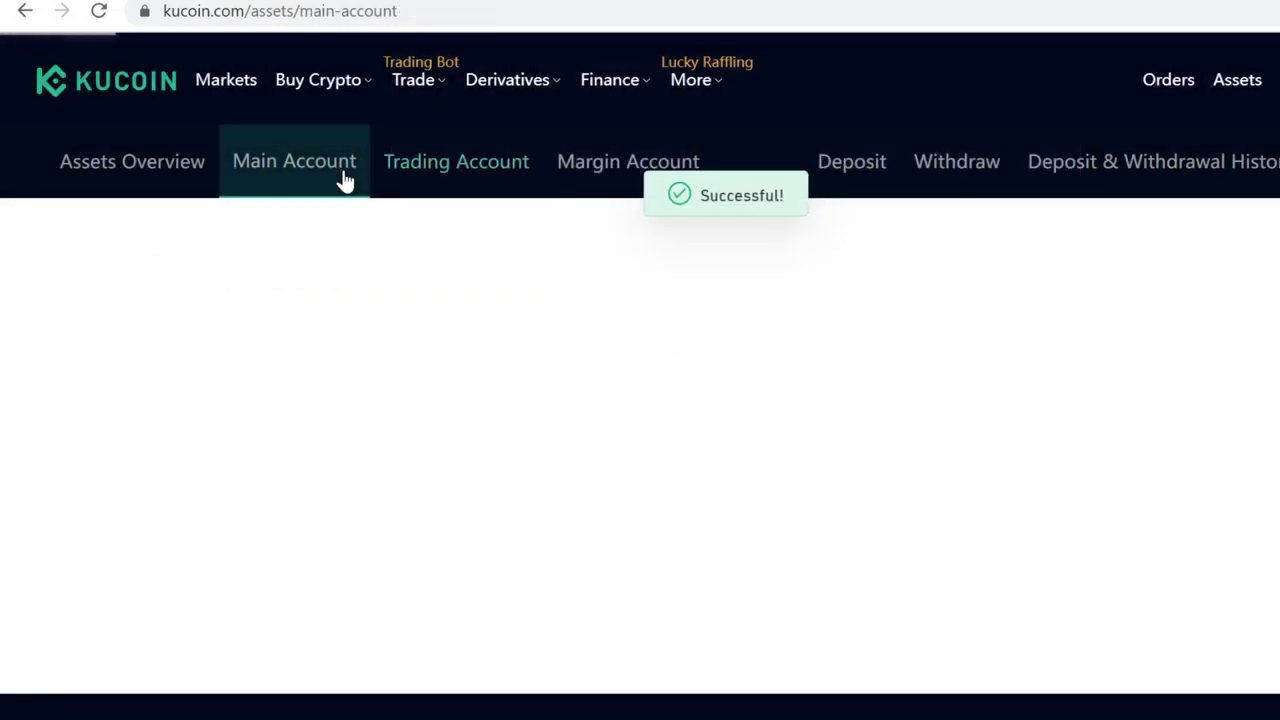